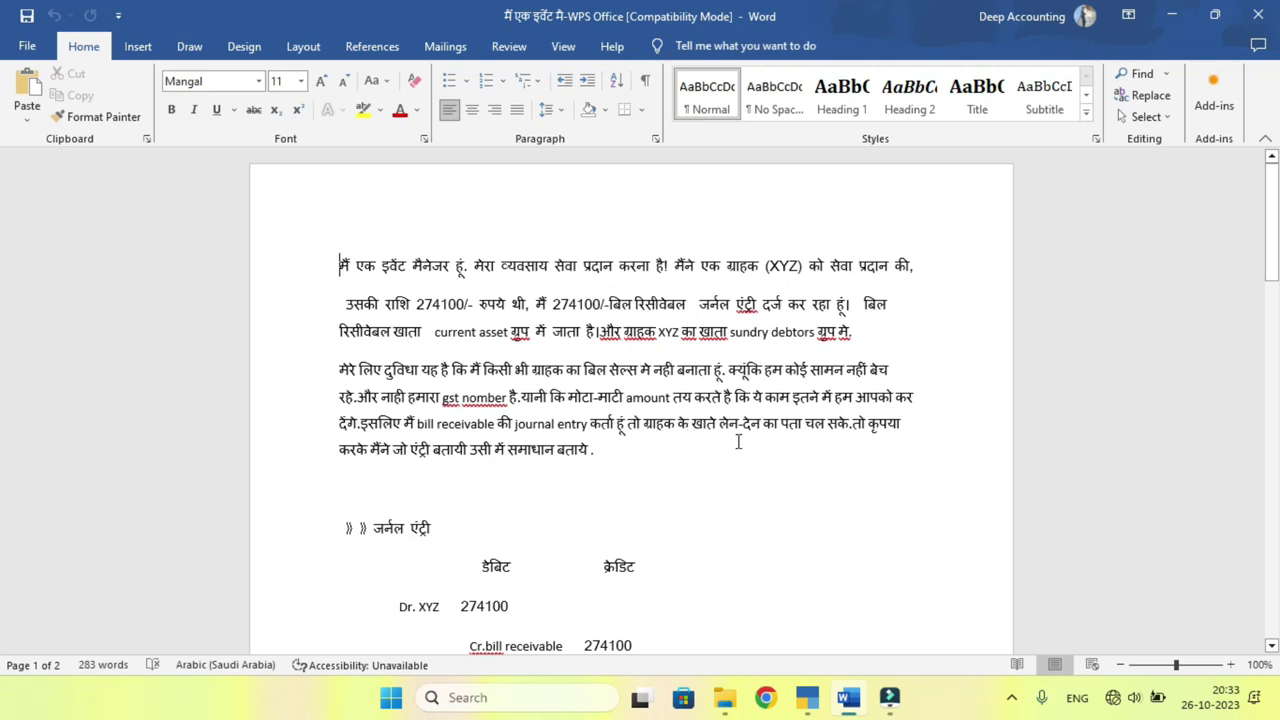
Read the event manager's question in the document, including the XYZ journal entry and the receipt voucher entry.
scroll(730, 443, down, 1)
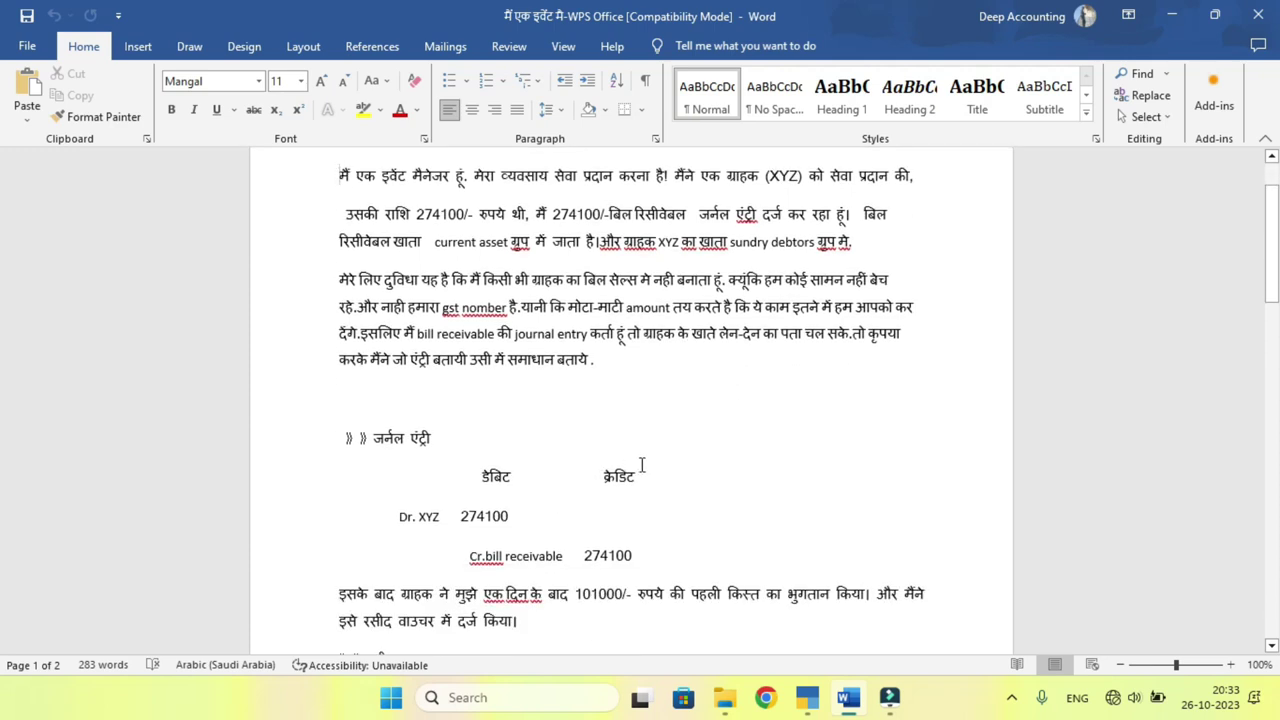
scroll(640, 467, down, 2)
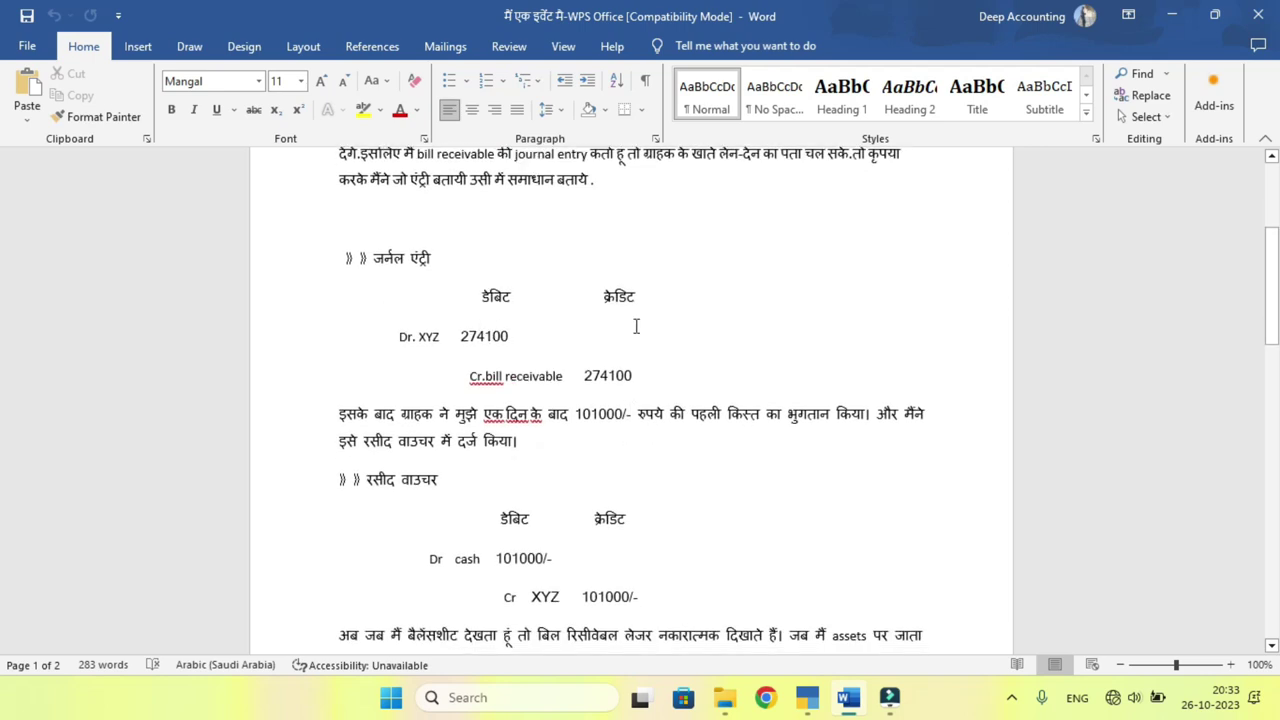
scroll(628, 335, down, 2)
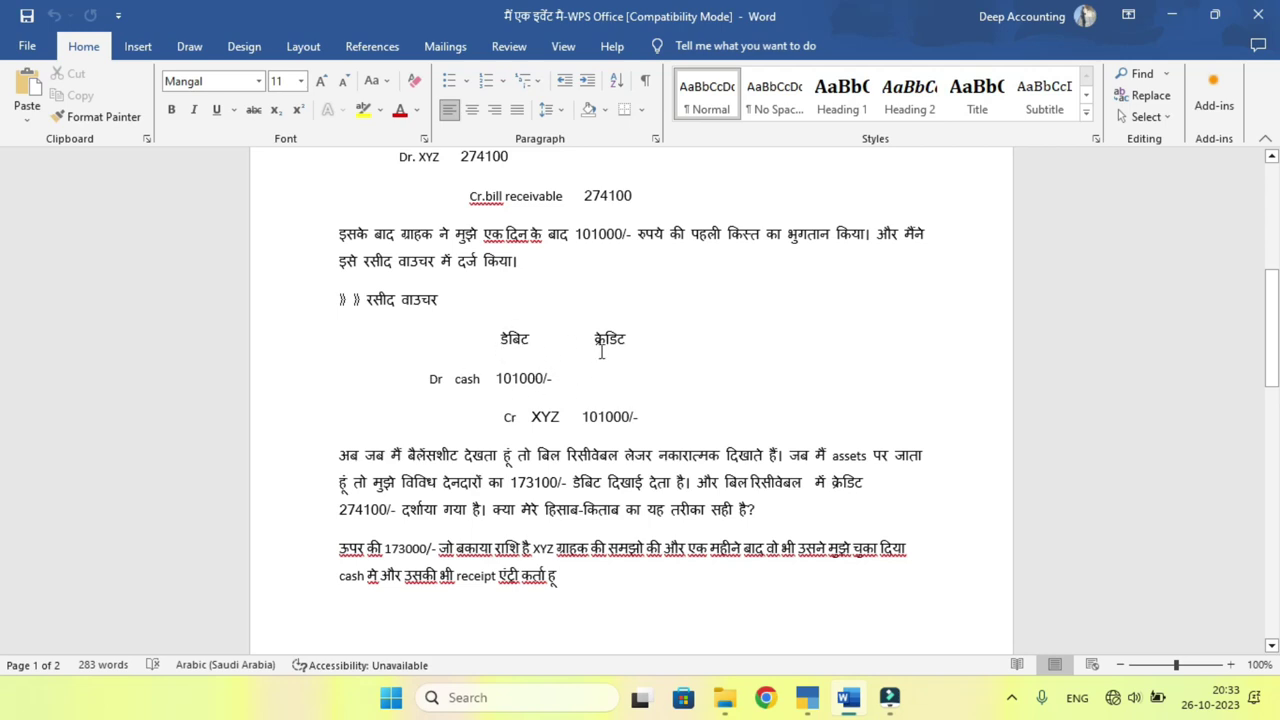
scroll(601, 351, down, 1)
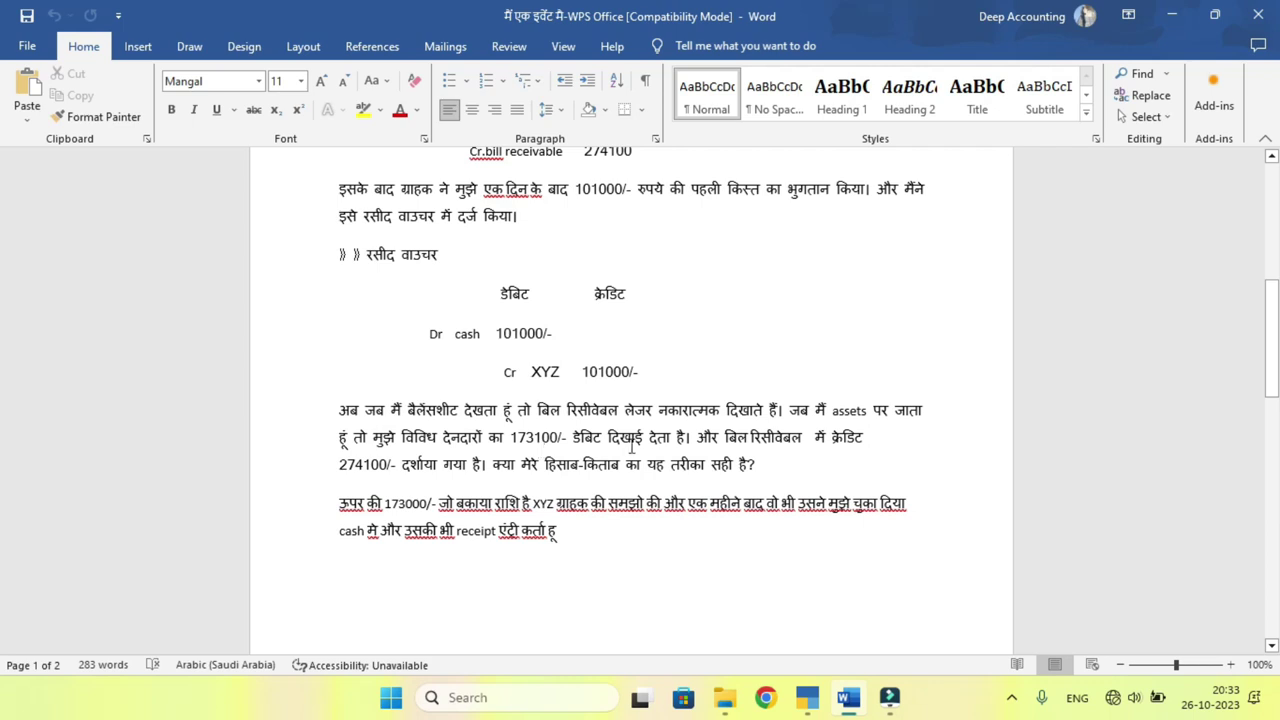
scroll(631, 446, up, 4)
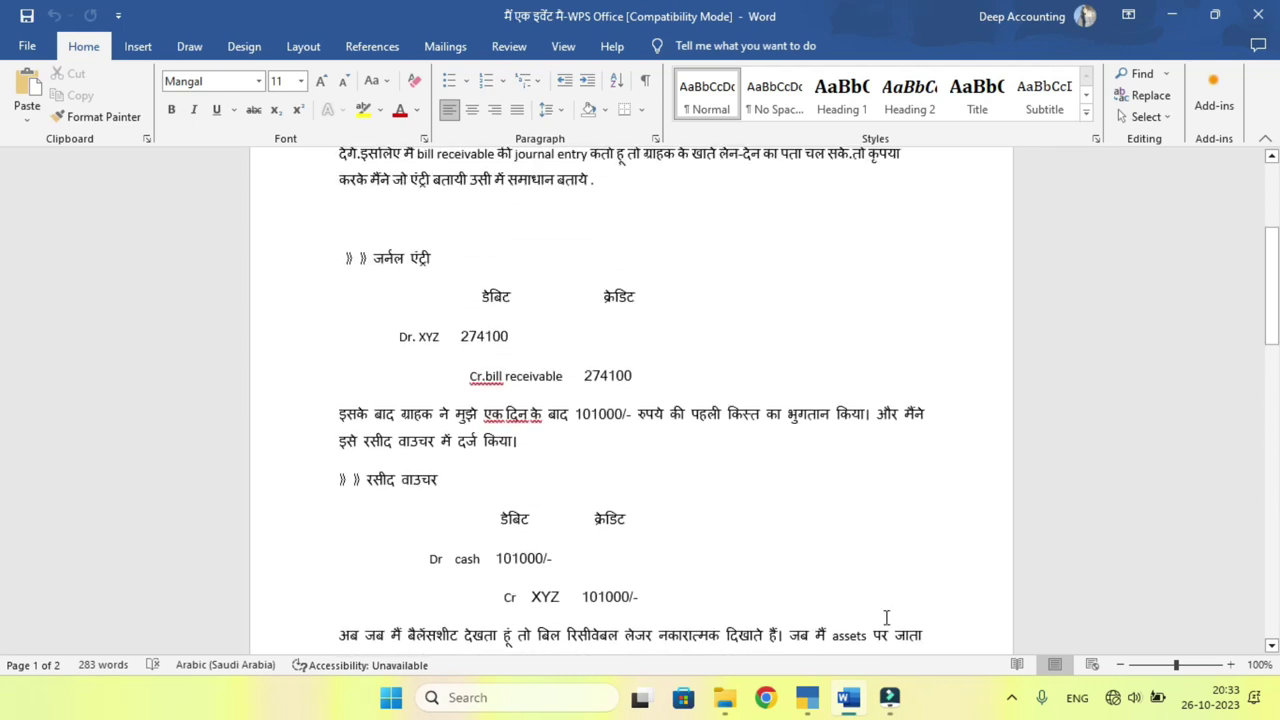
Switch to the TallyPrime window with Naincy Event Services and start a sales voucher in Accounting Invoice mode.
mouse_move(813, 690)
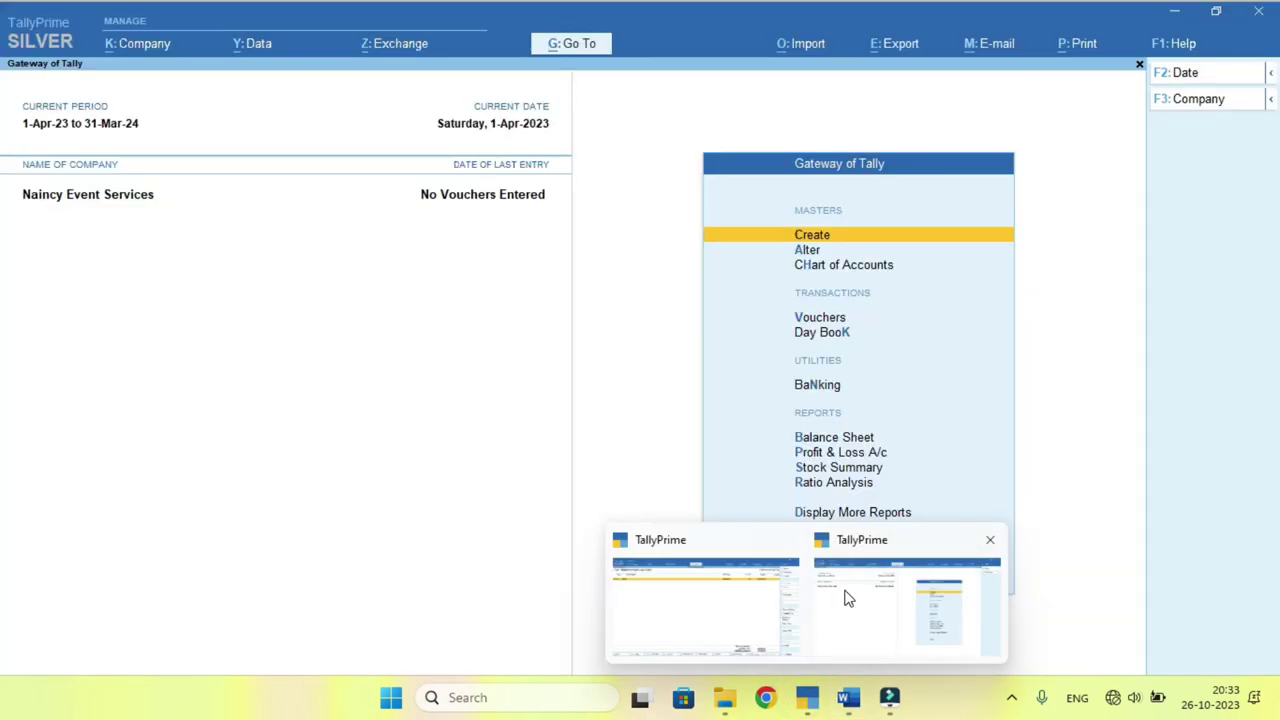
click(847, 597)
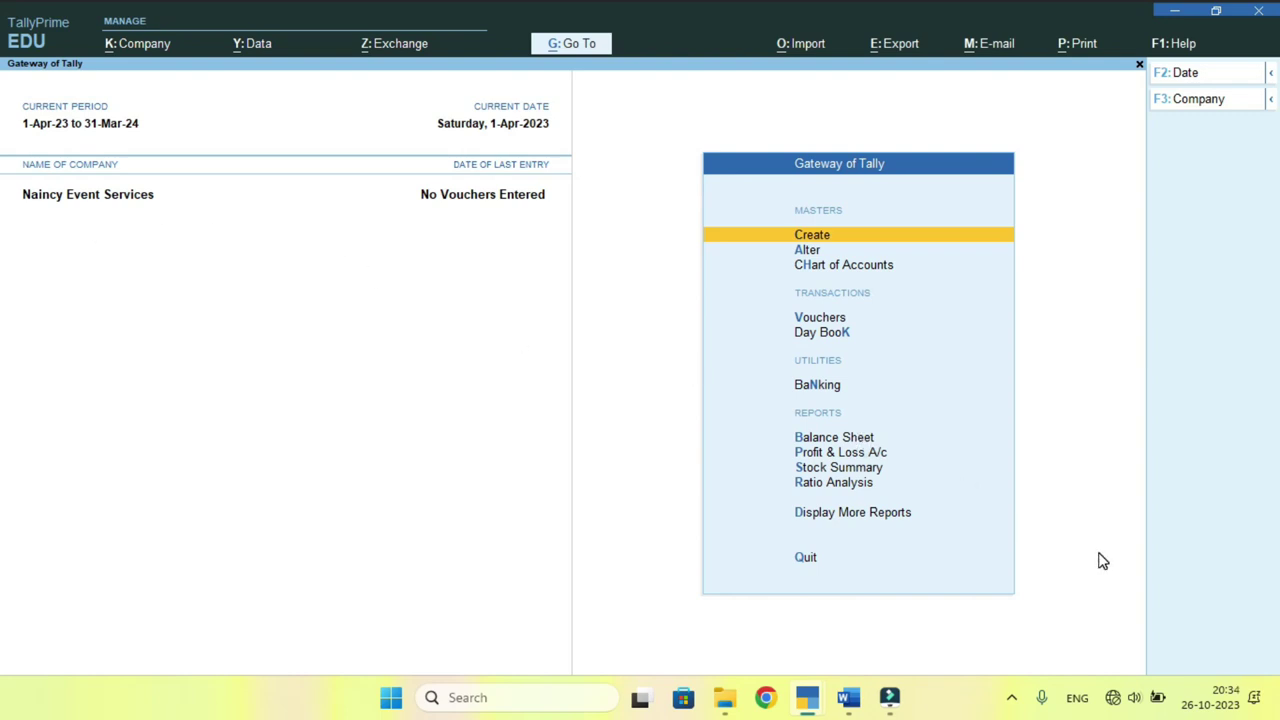
key(v)
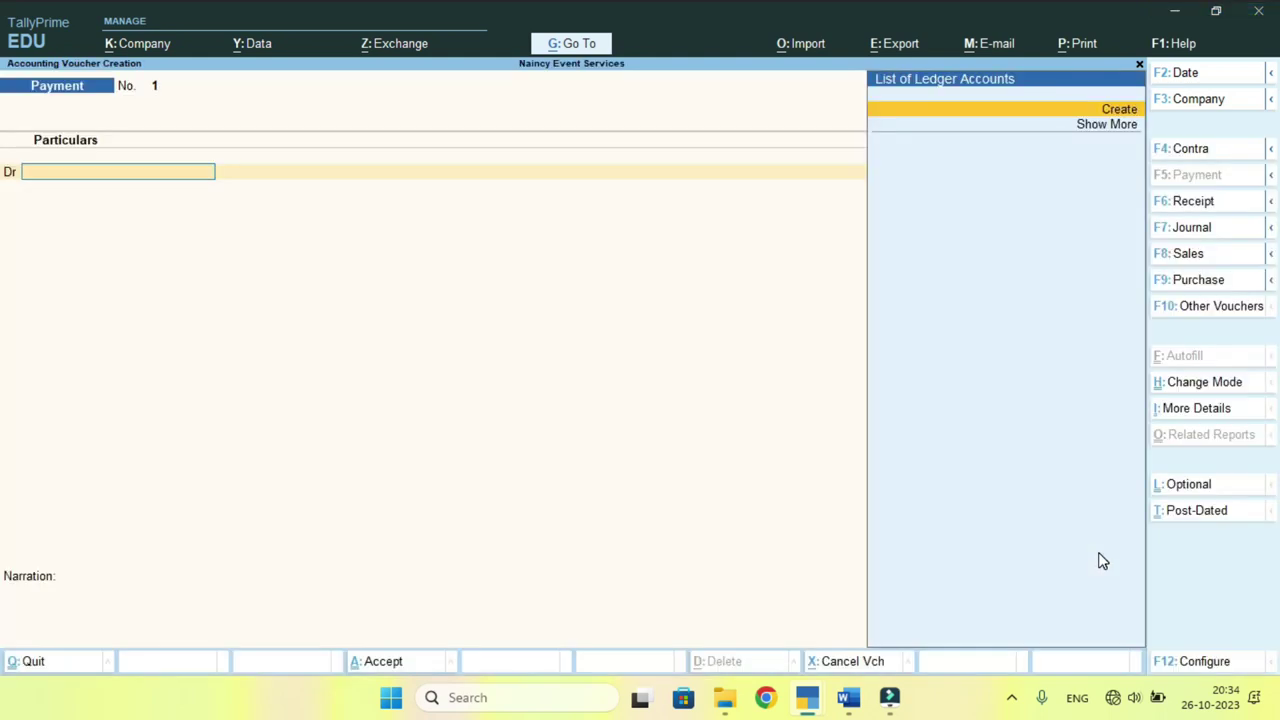
key(F8)
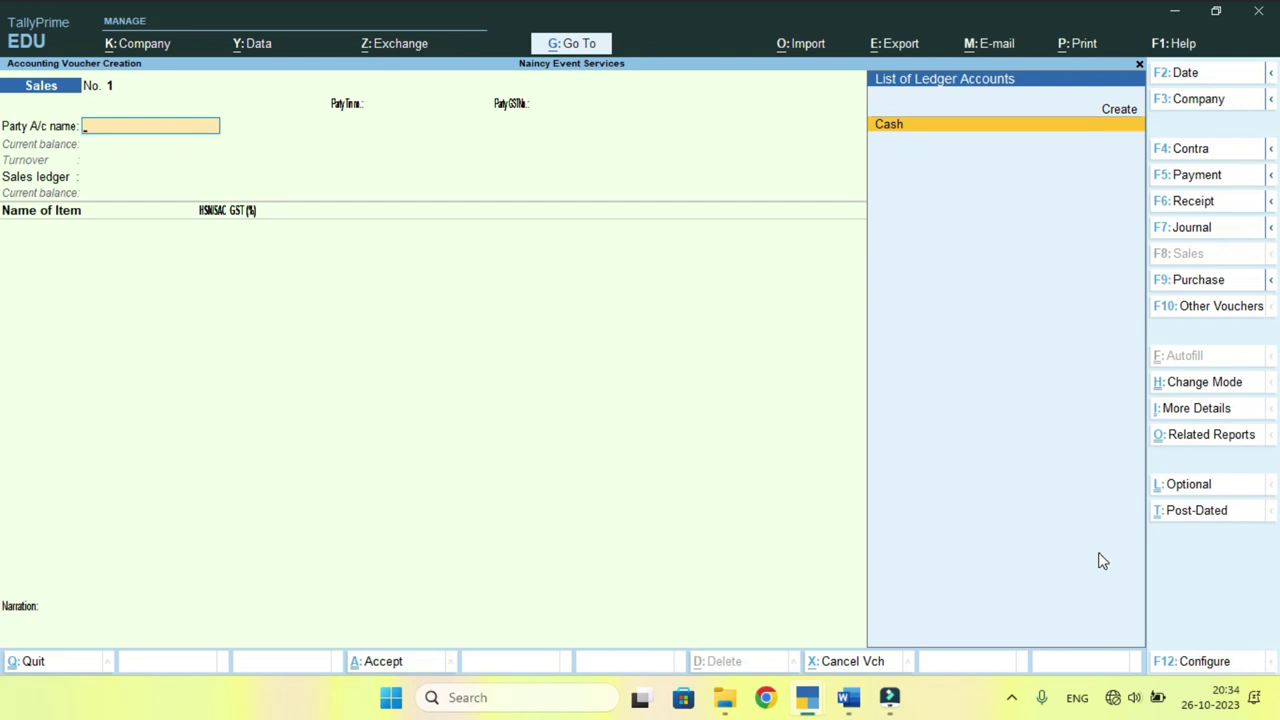
key(ctrl+h)
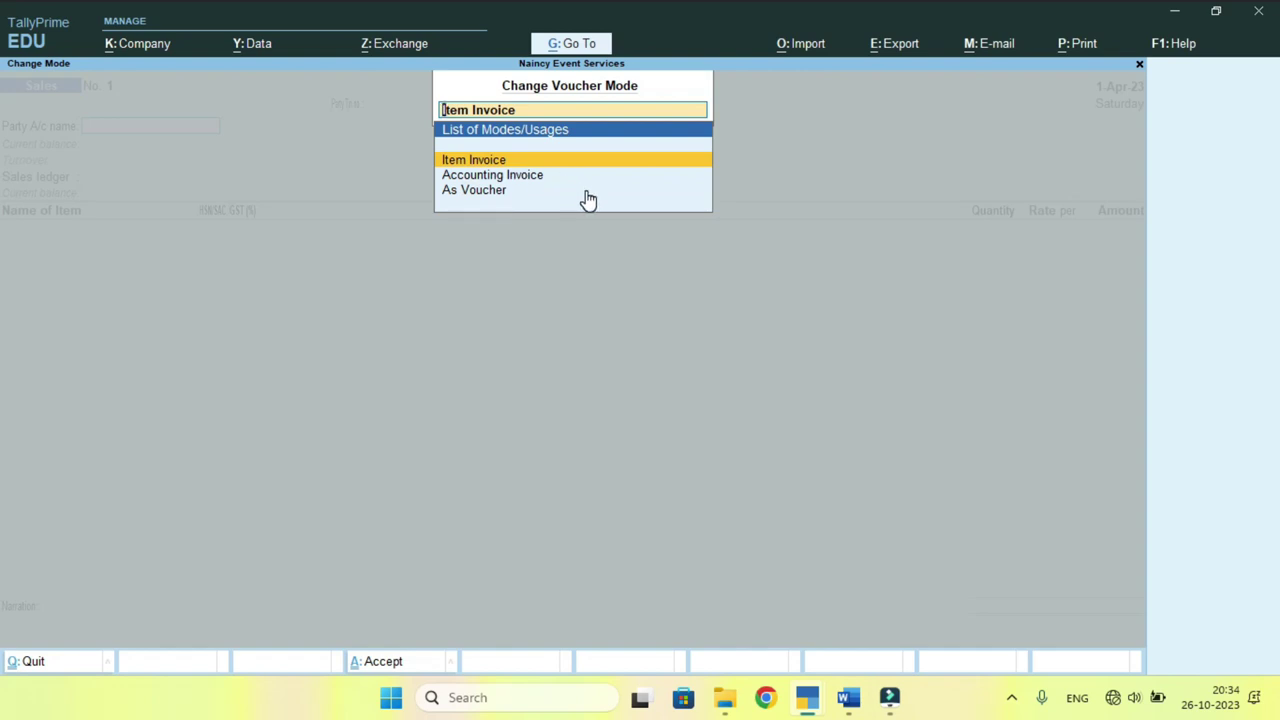
key(Down)
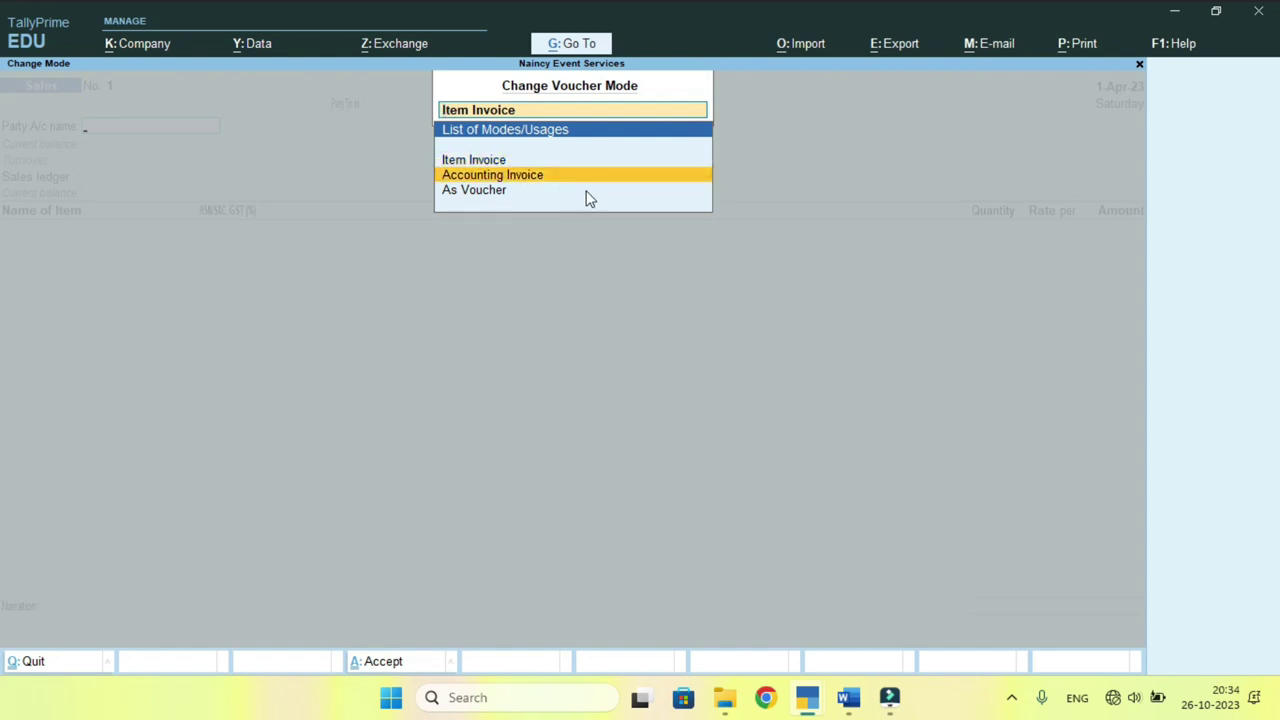
key(Return)
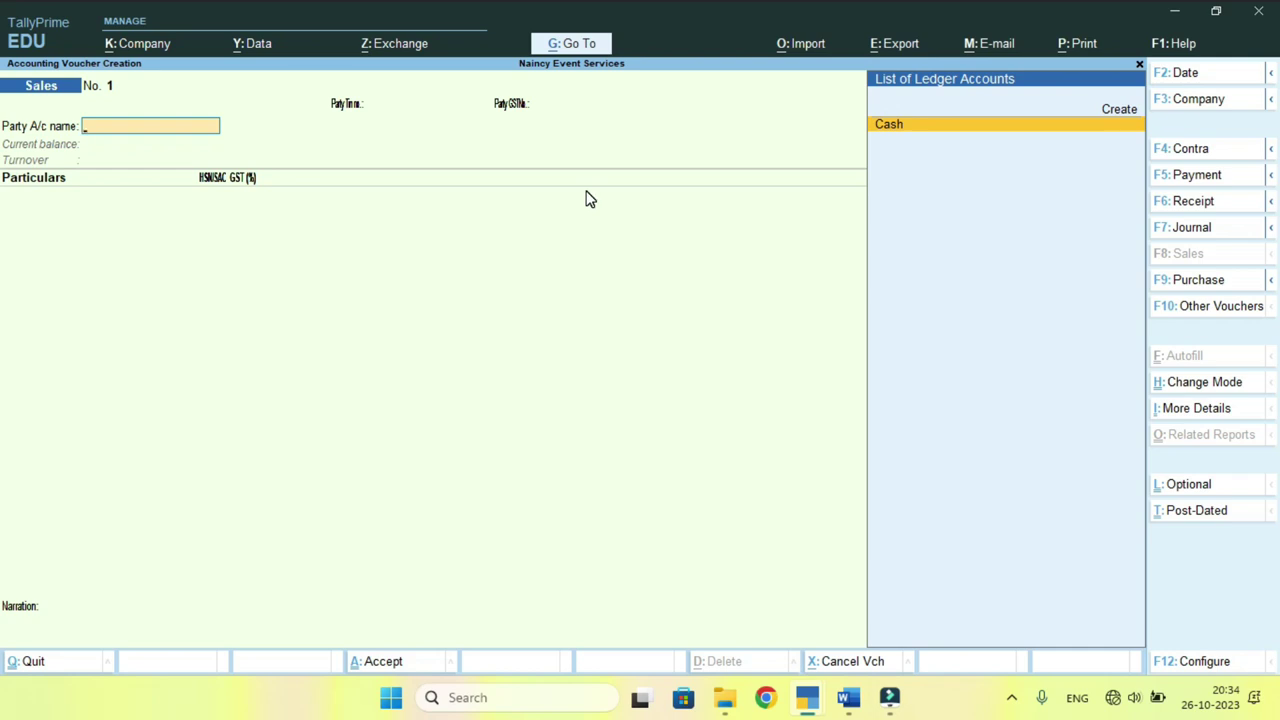
Create the party ledger XYZ Debtors under Sundry Debtors with bill-by-bill balances set to No, and accept its party details.
key(alt+c)
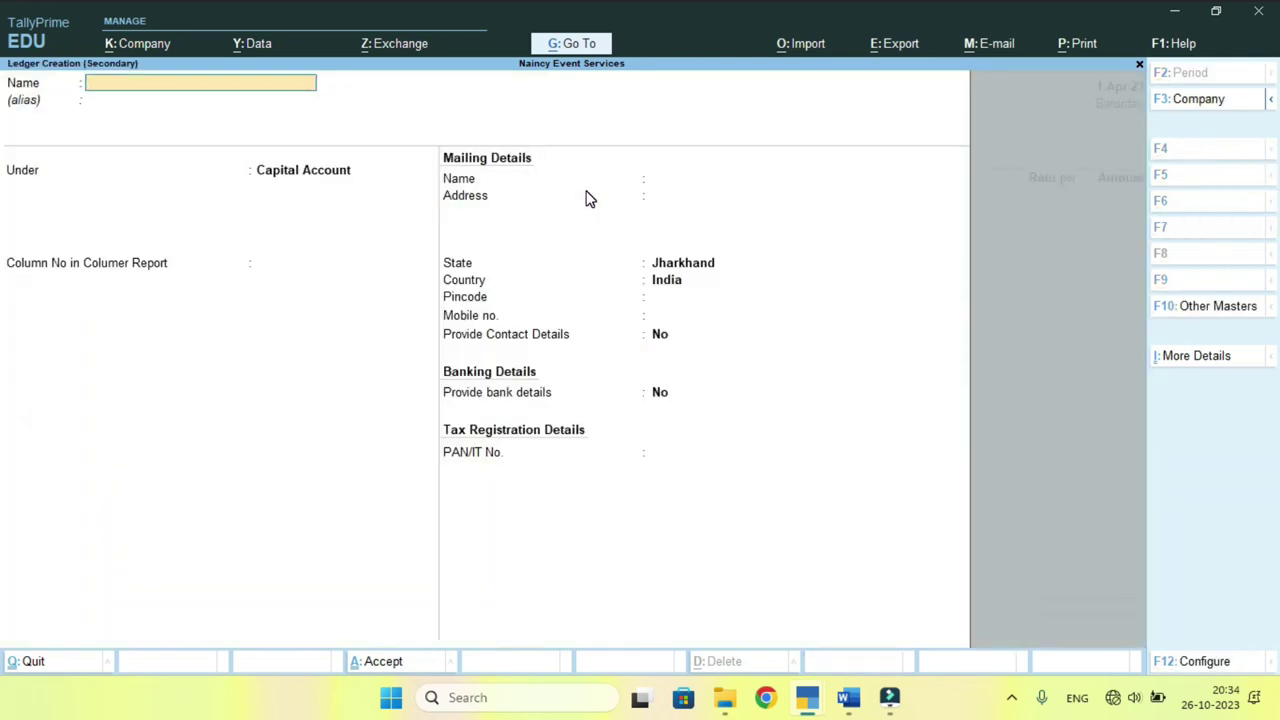
text(XYZ Debtors)
key(Return)
text(Sun)
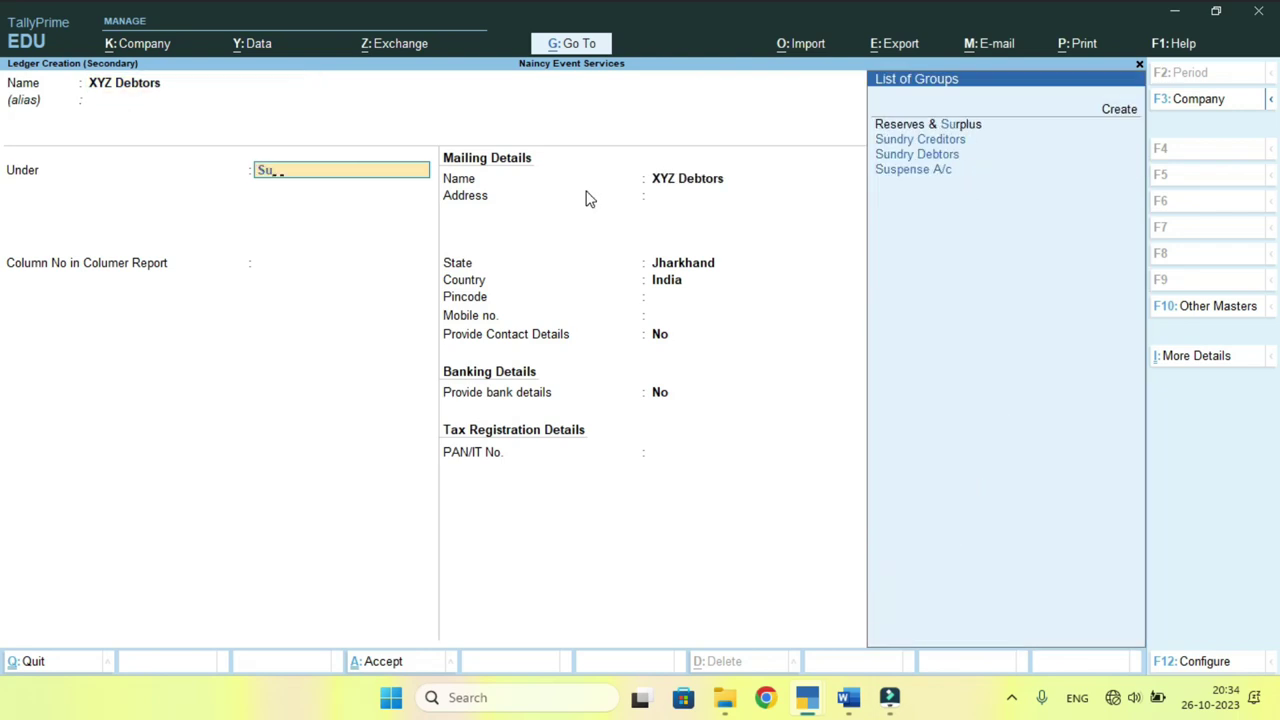
key(Down)
key(Return)
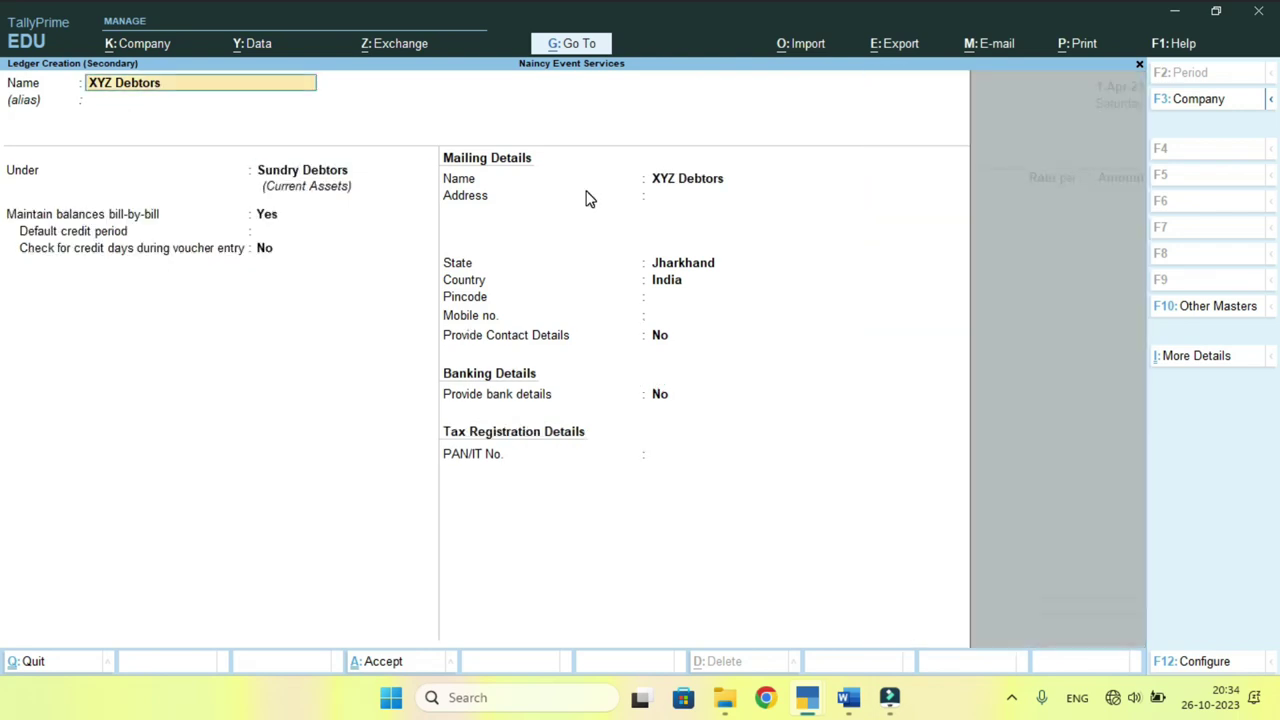
key(Return)
key(Return)
key(BackSpace)
text(n)
key(ctrl+a)
key(ctrl+a)
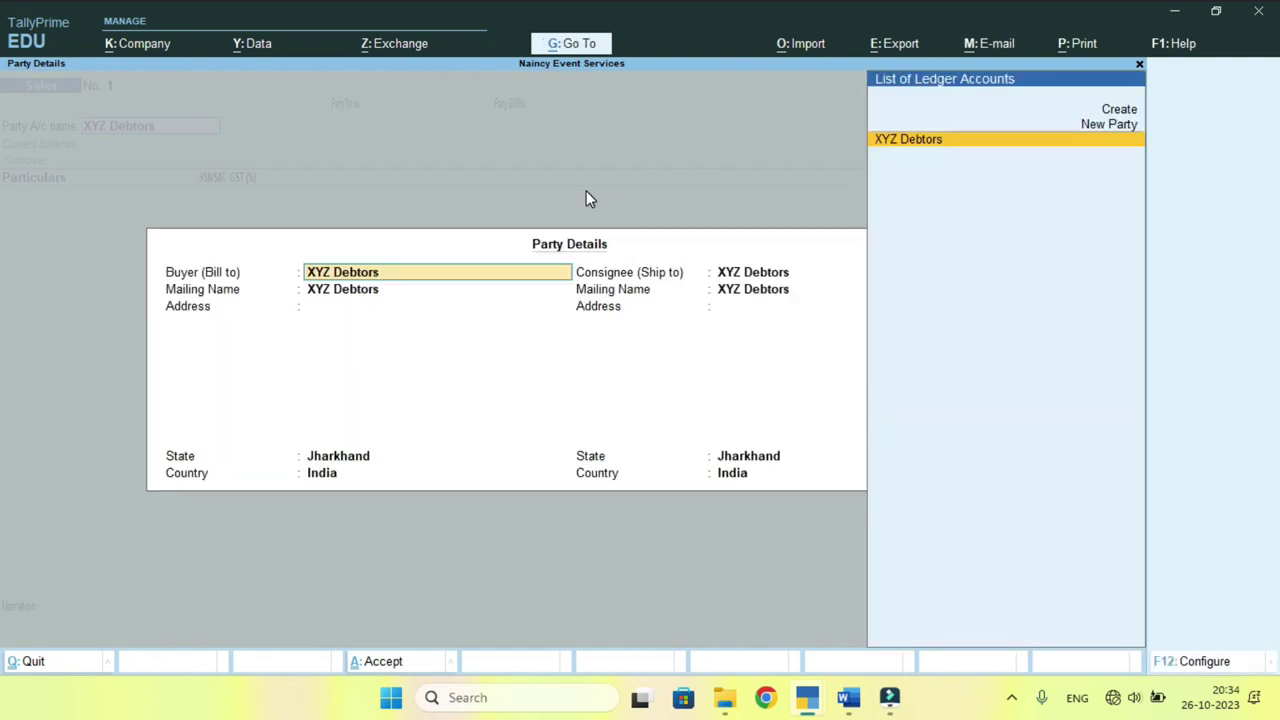
key(ctrl+a)
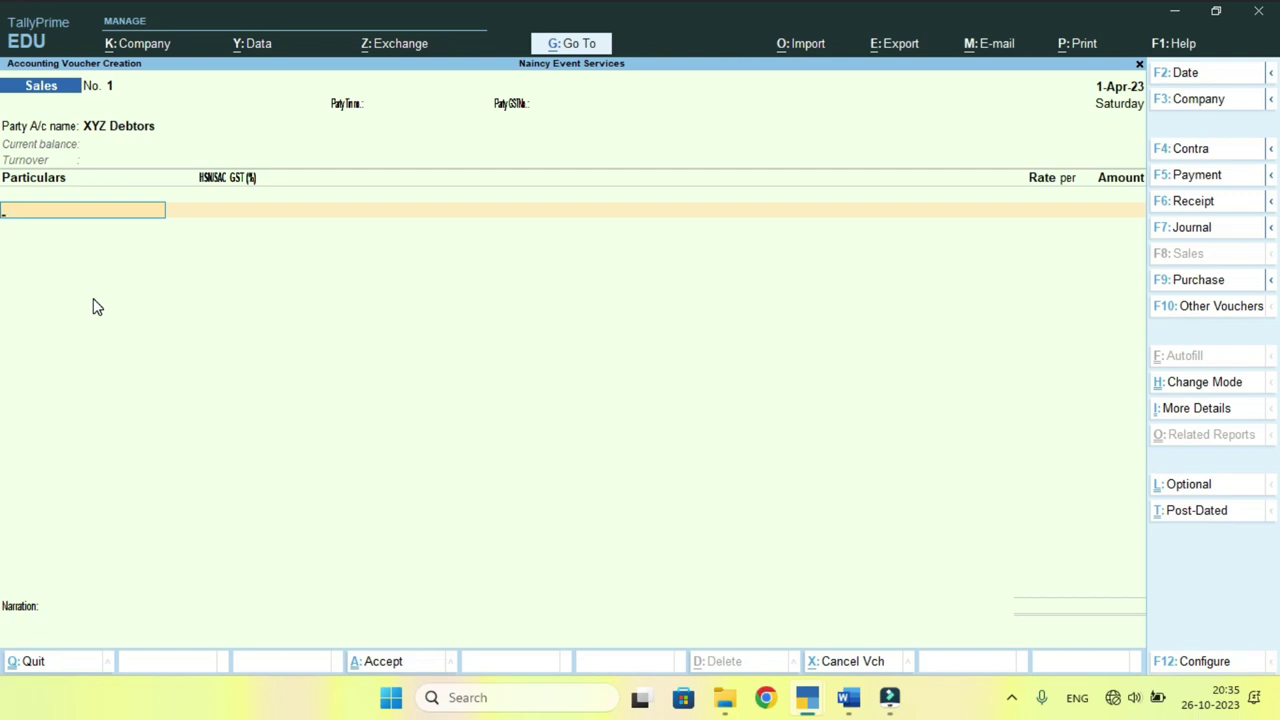
Start a new ledger for the voucher line, named Event Services, under the Sales Accounts group.
key(alt+c)
text(Ec)
key(BackSpace)
text(v)
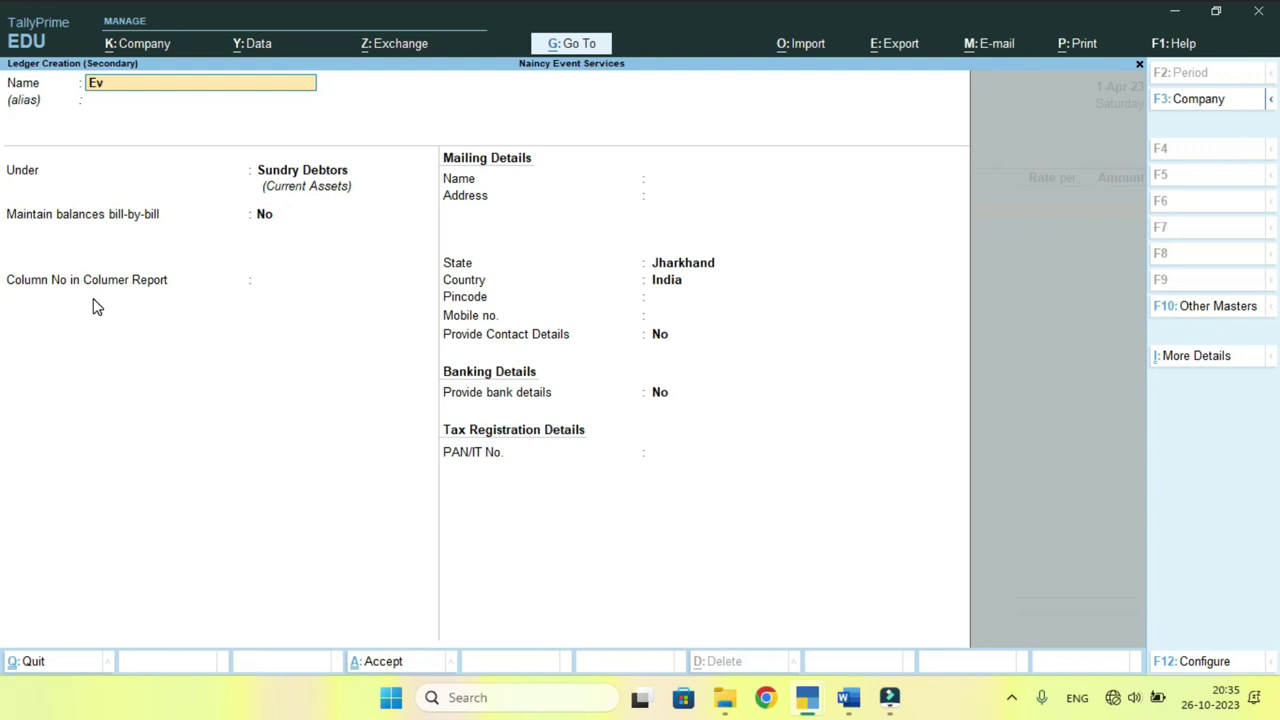
text(ent Sercuc)
text(es)
key(Return)
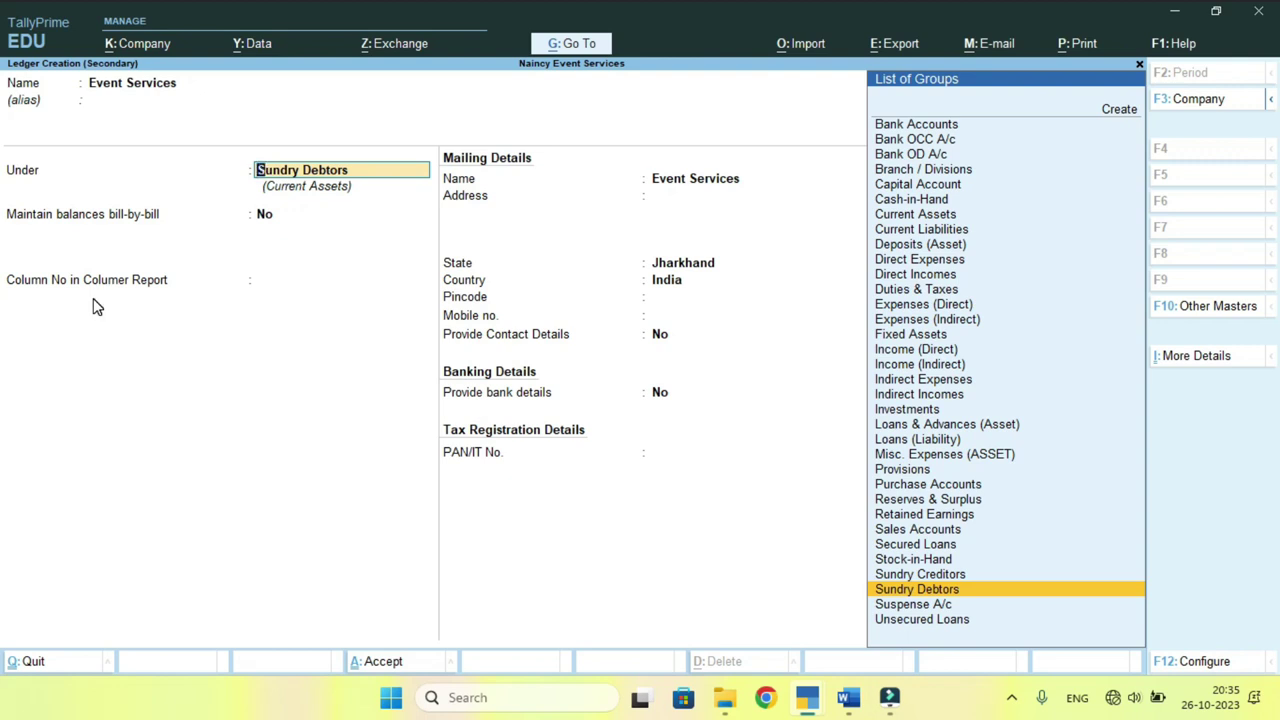
text(Sales)
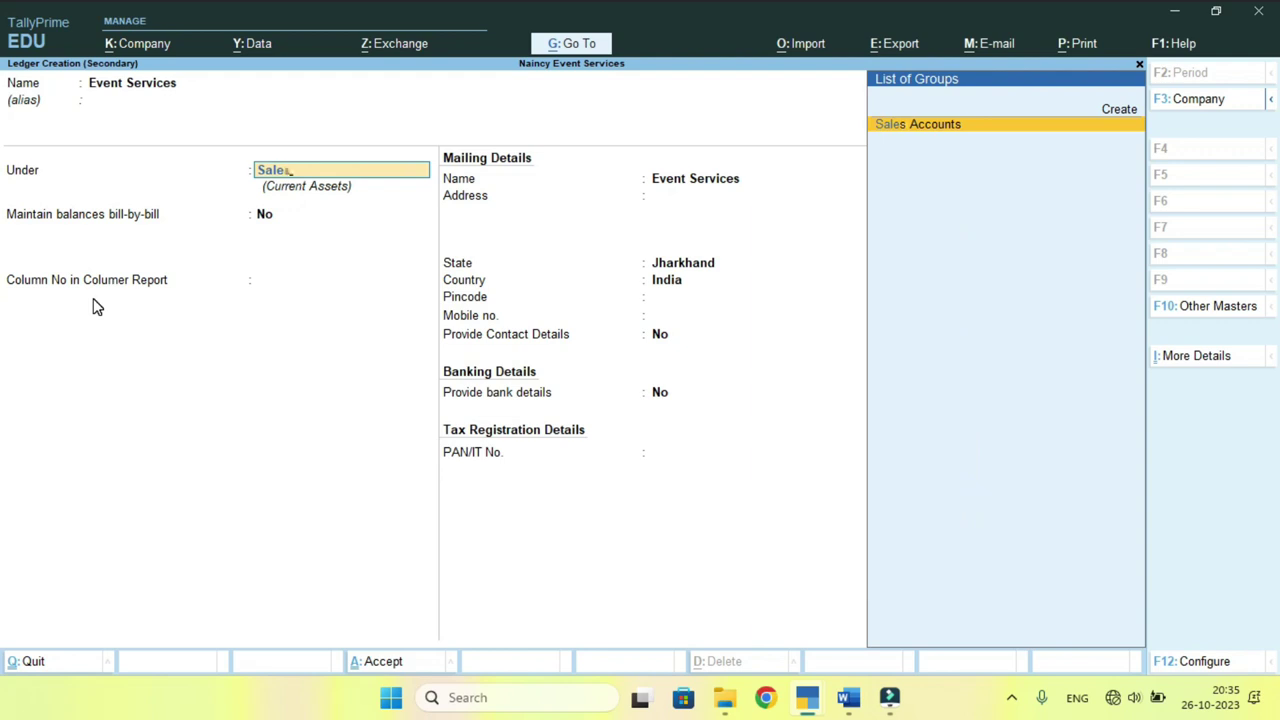
key(Return)
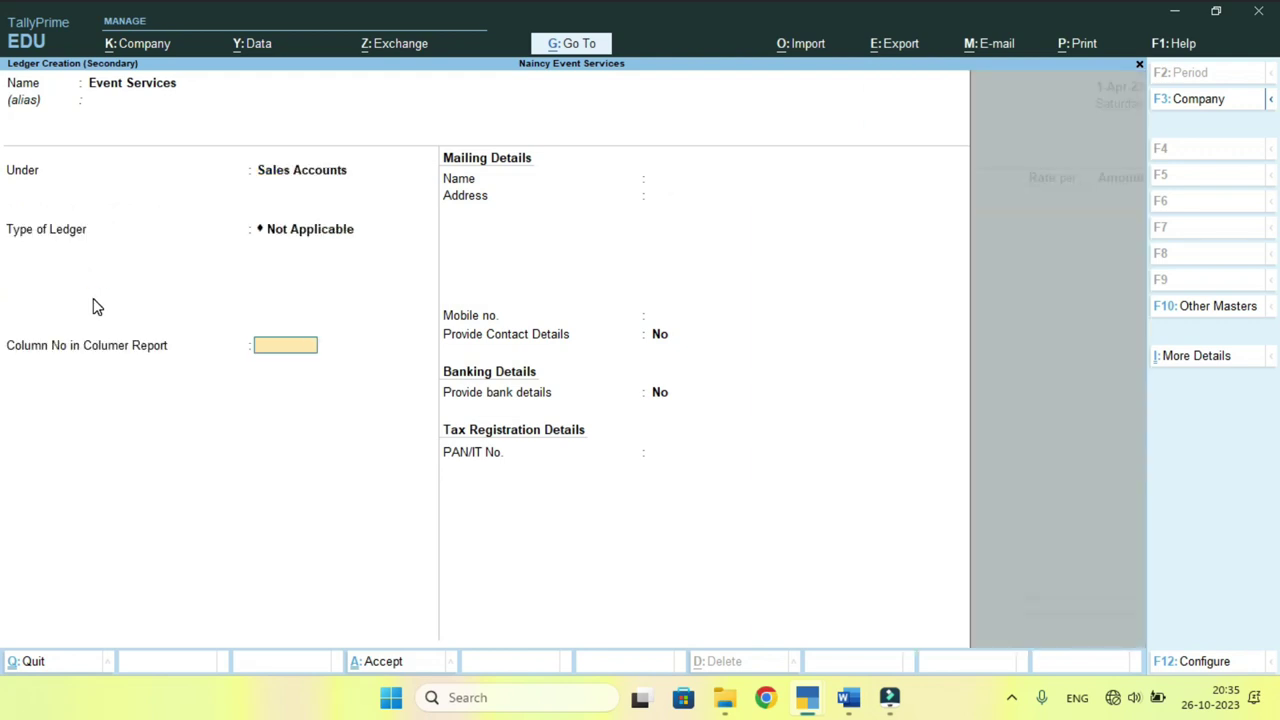
Create the group Sales of Service under Sales Accounts, place the Event Services ledger in it and save the ledger.
key(BackSpace)
key(BackSpace)
key(BackSpace)
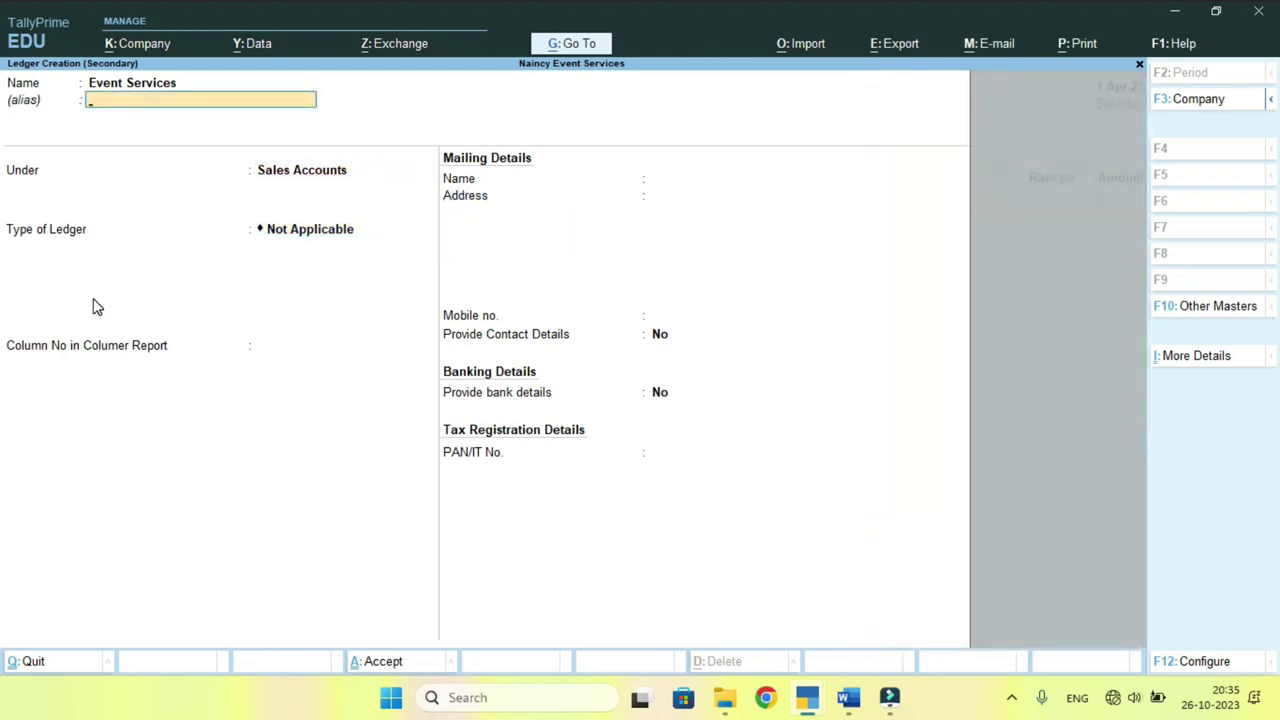
key(Return)
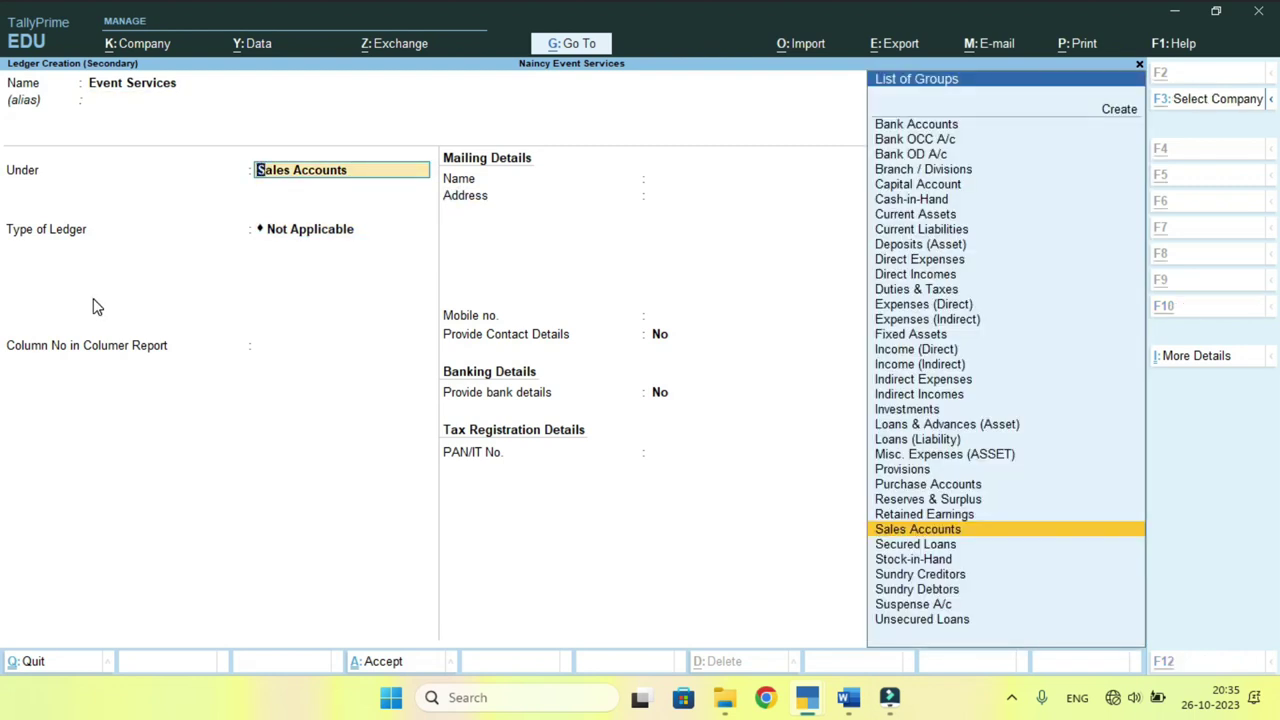
key(alt+c)
text(Sa)
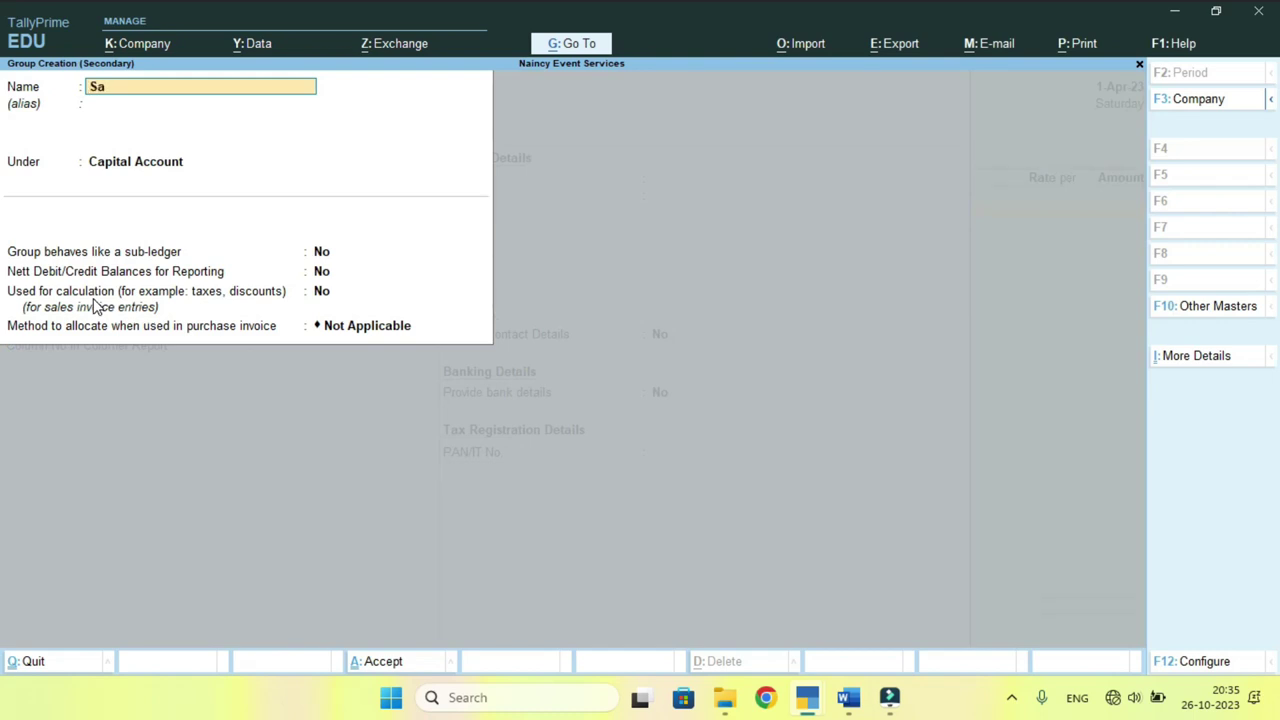
text(les of Service)
key(Return)
text(Sa)
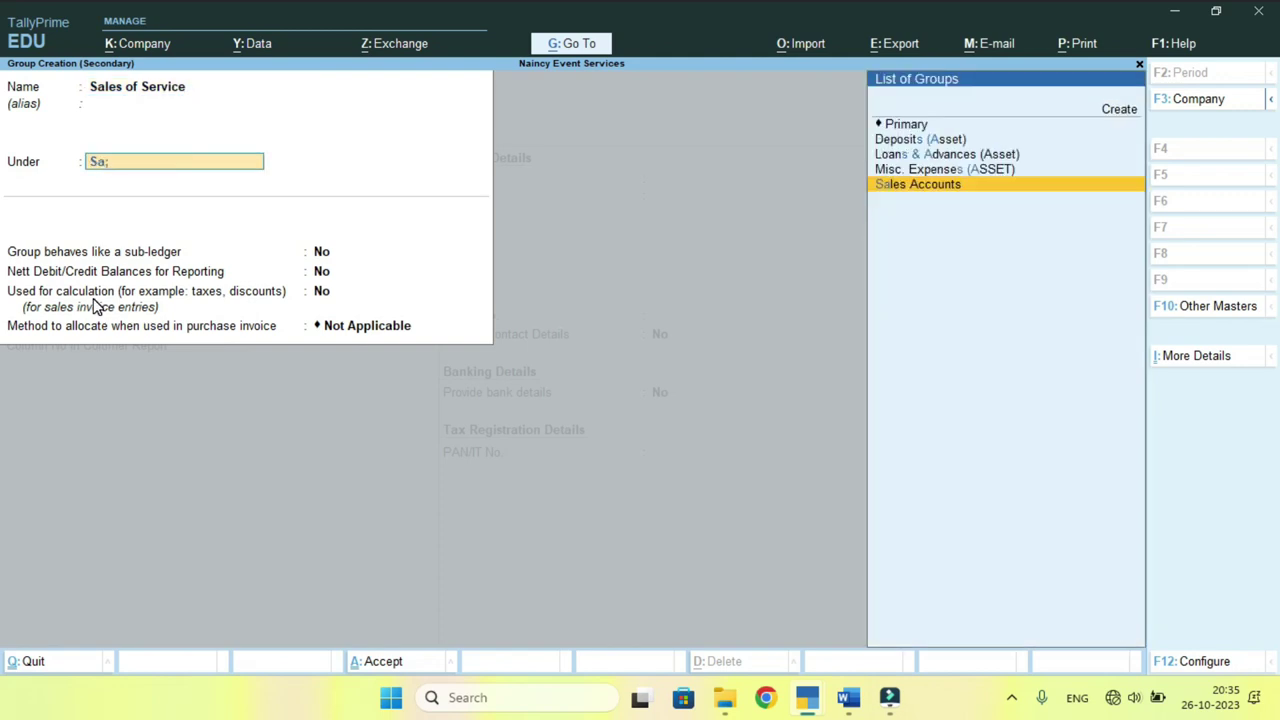
text(l)
key(Return)
key(ctrl+a)
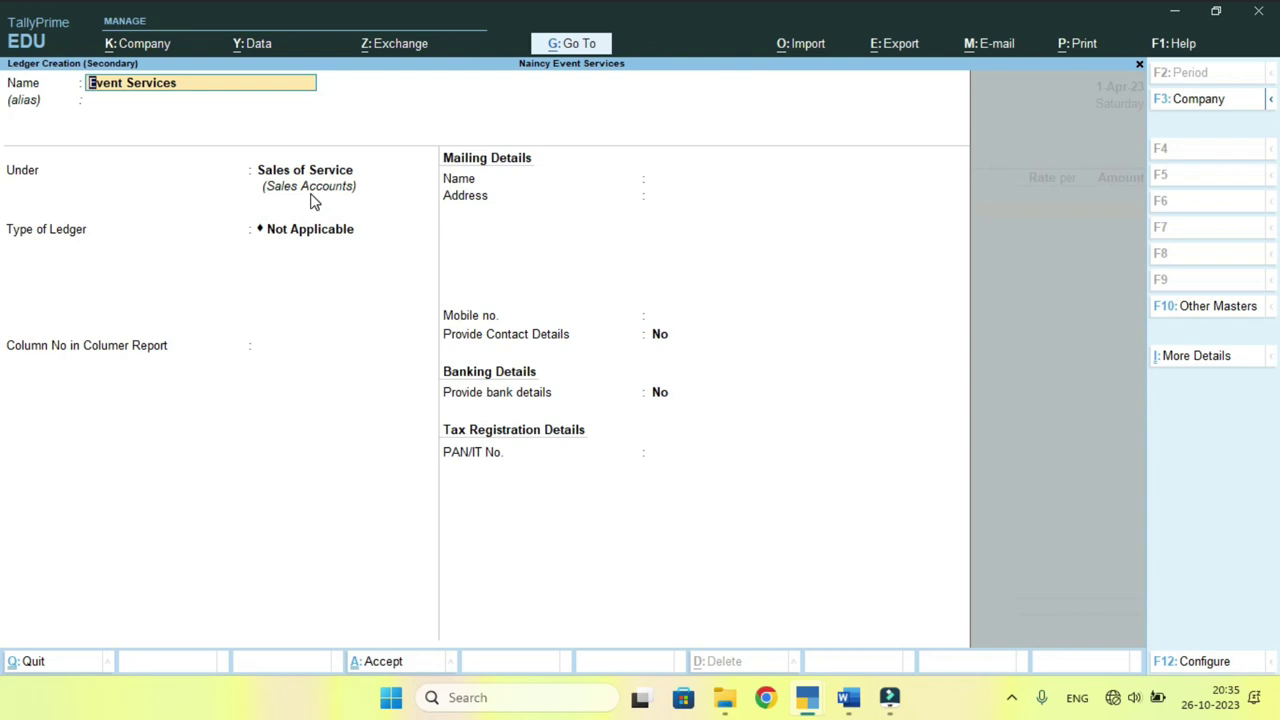
key(ctrl+a)
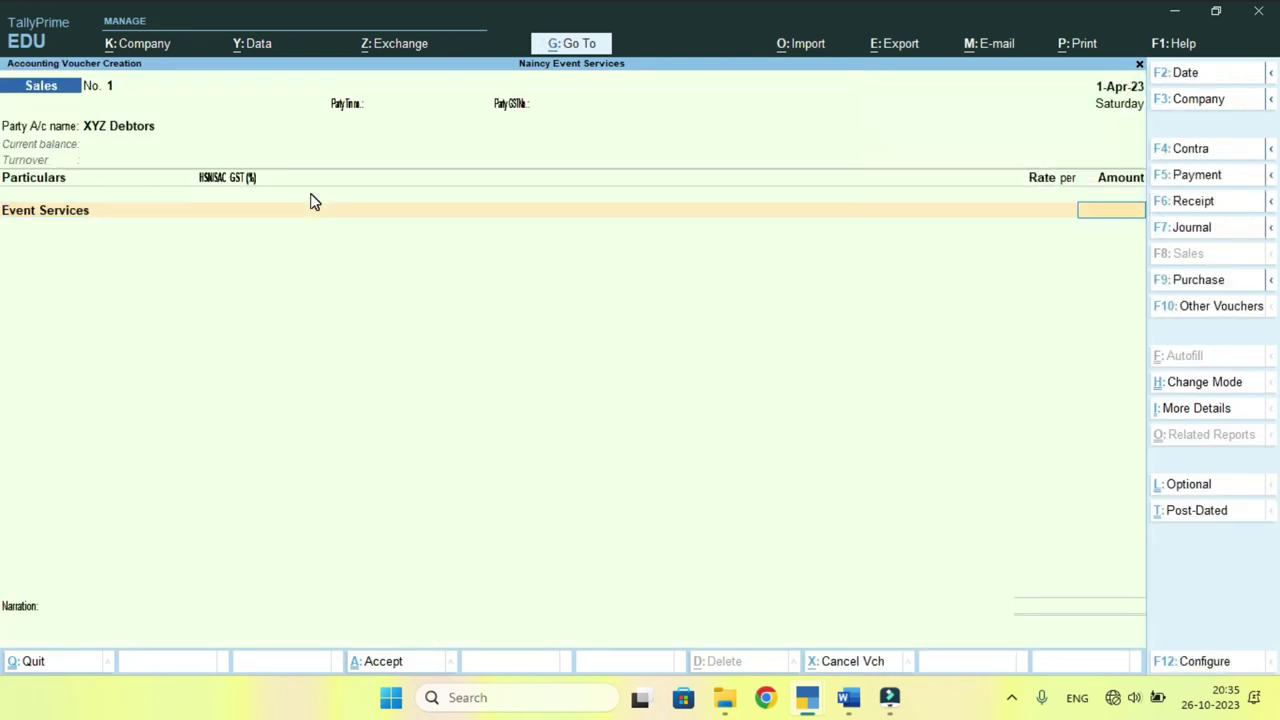
Check the service amount in the Word document and enter 274100 for Event Services in the TallyPrime voucher.
click(848, 697)
scroll(643, 469, up, 5)
key(alt+Tab)
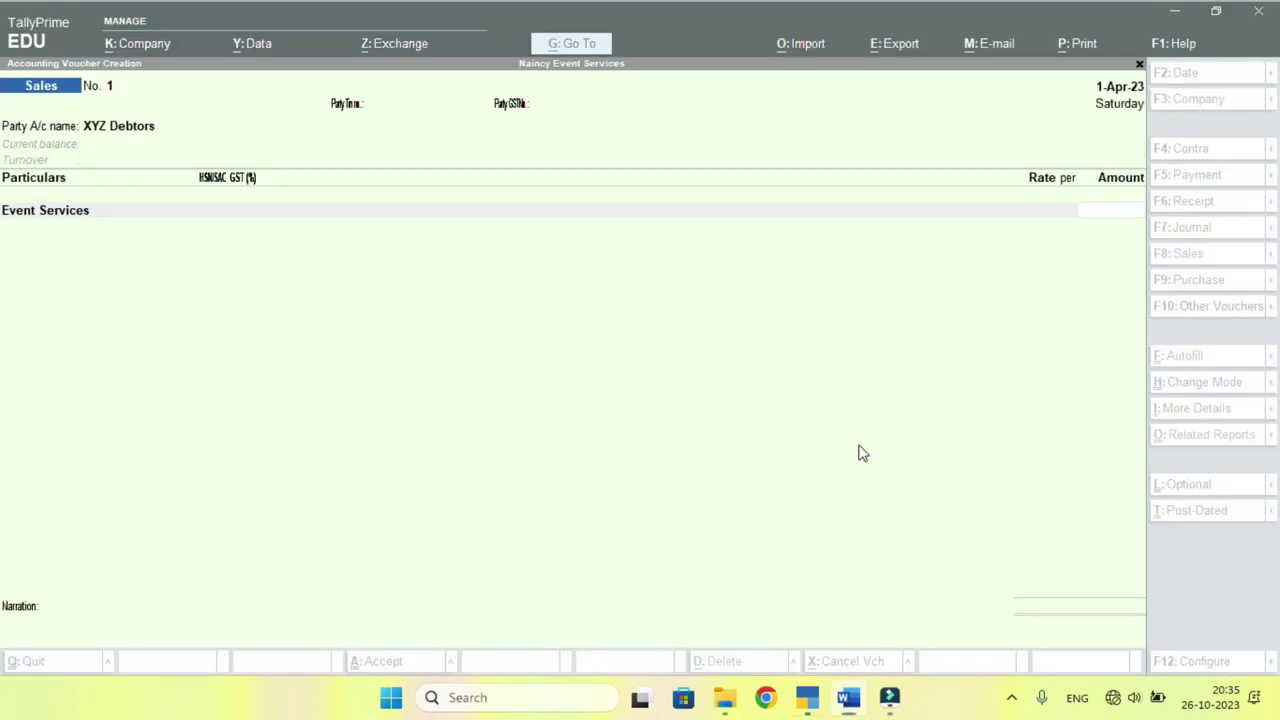
text(274100)
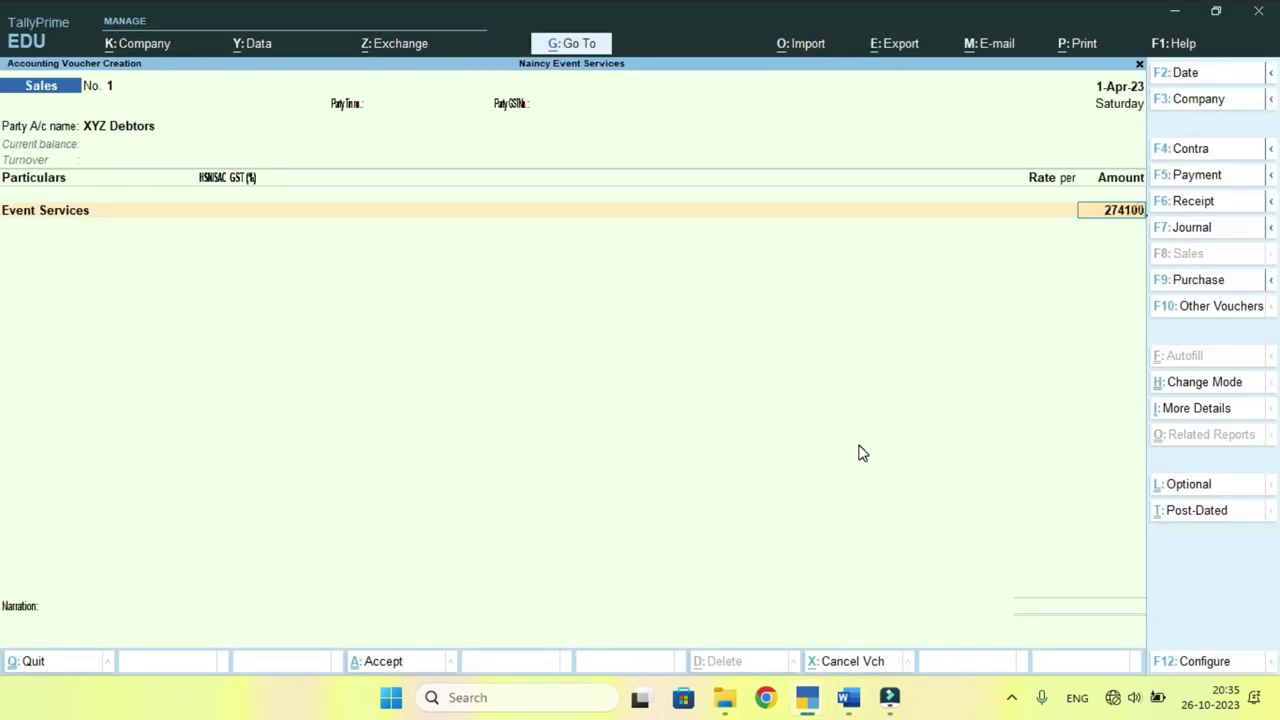
key(Return)
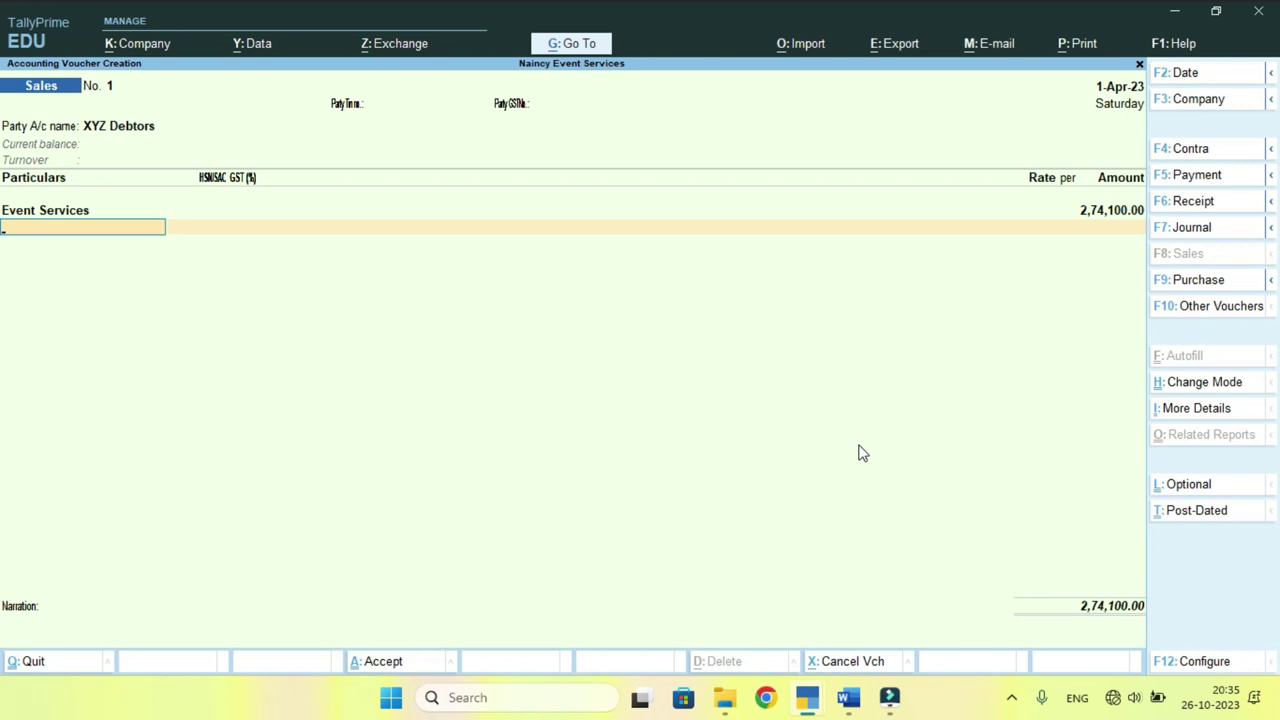
Date the sales voucher 26-Oct-23 and save it without a narration.
key(Return)
key(F2)
text(26.10.23)
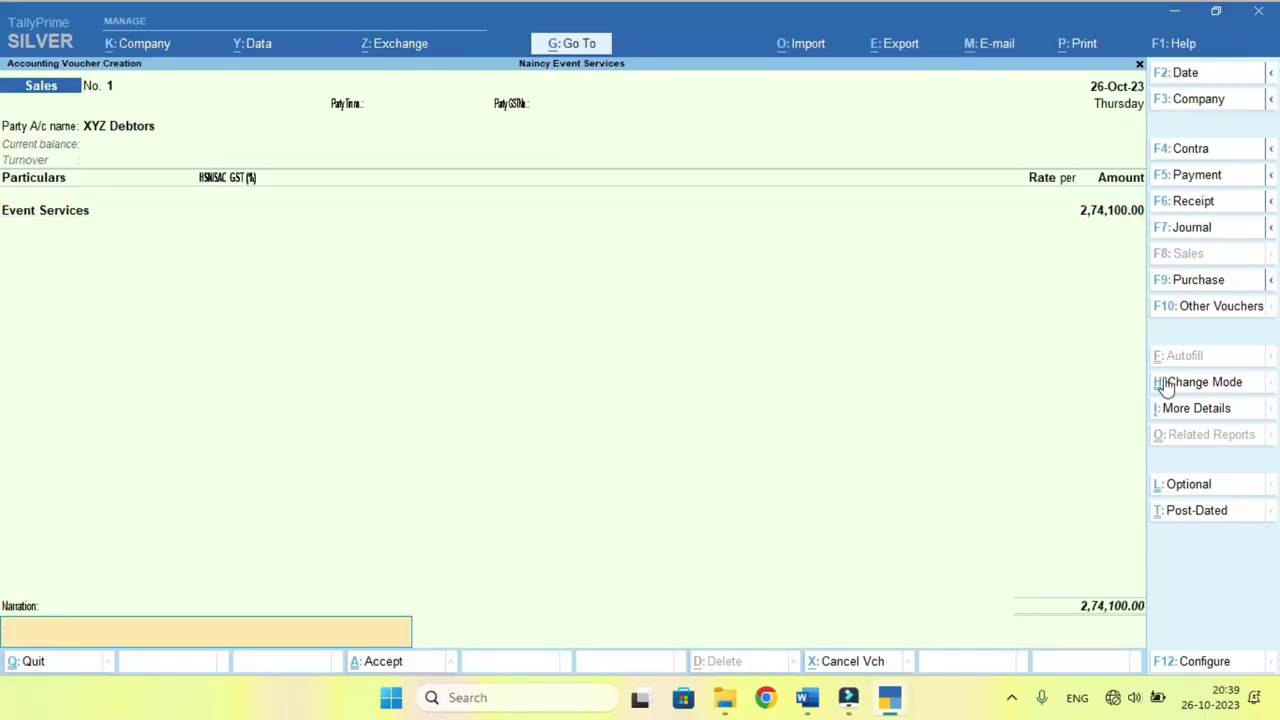
key(Return)
key(y)
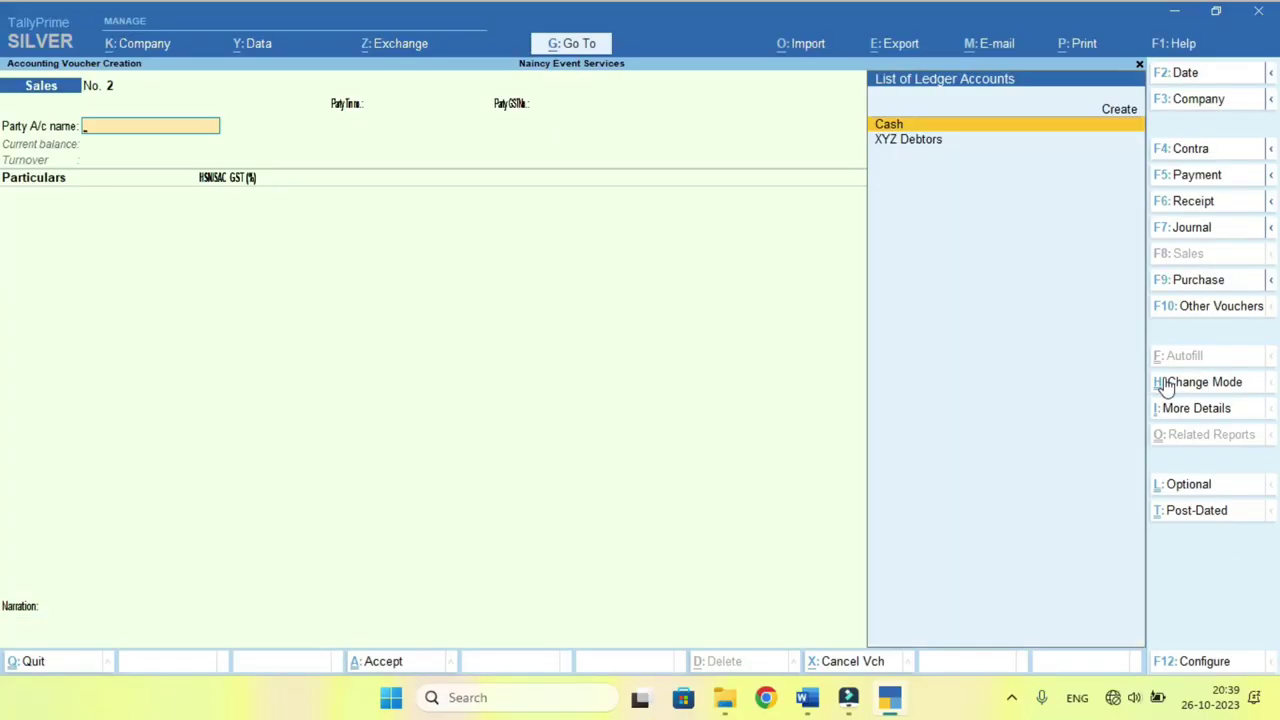
Leave voucher entry and check the Sales of Service line under Sales Accounts in the Profit & Loss account.
key(Escape)
key(Escape)
key(n)
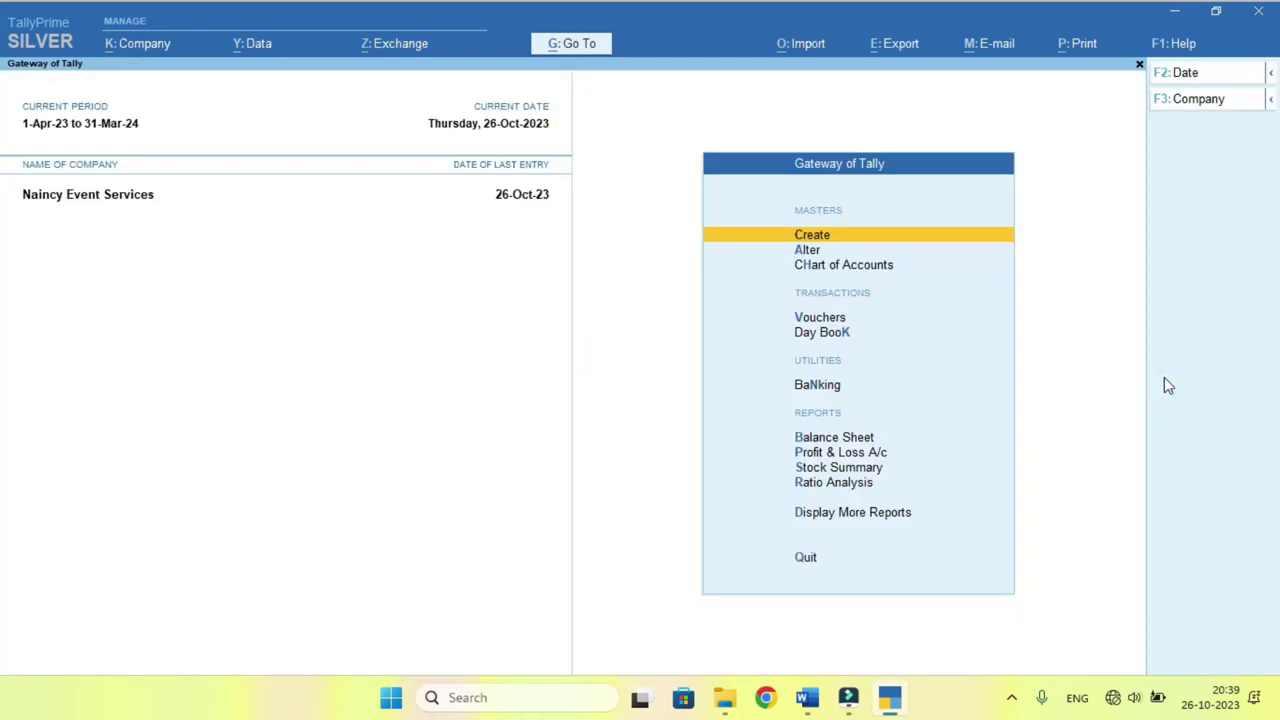
key(p)
key(Right)
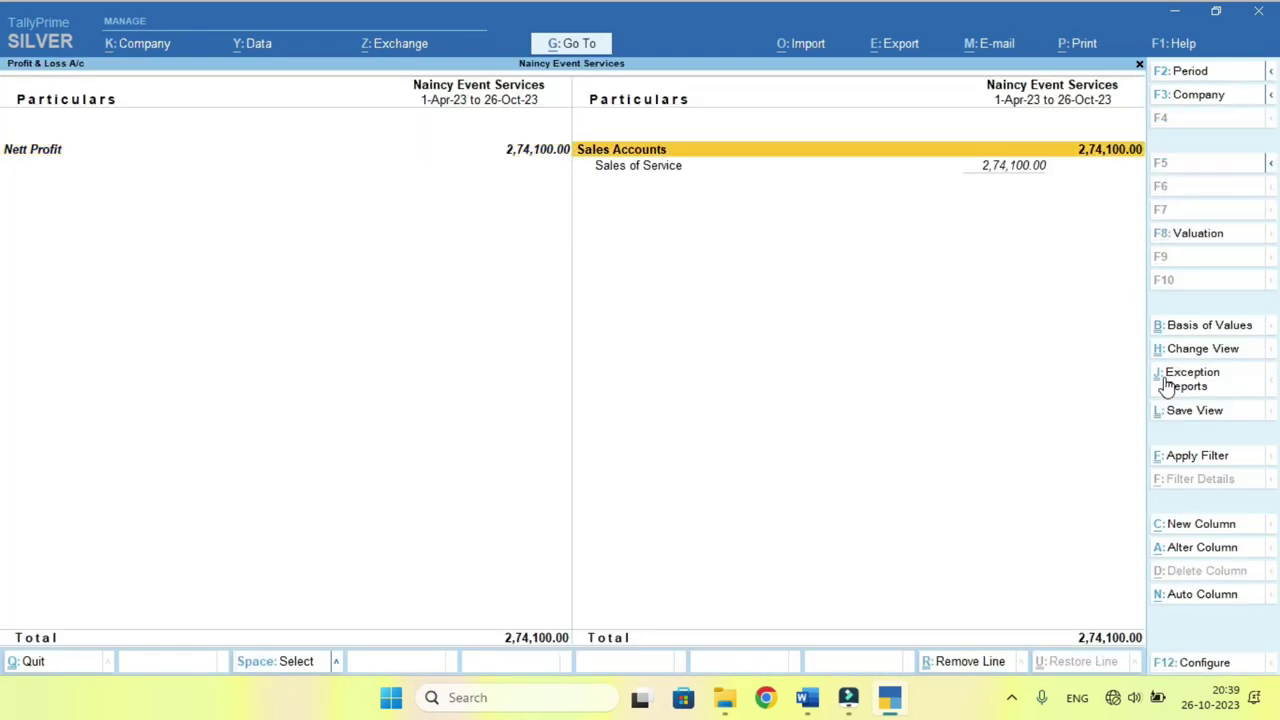
key(Down)
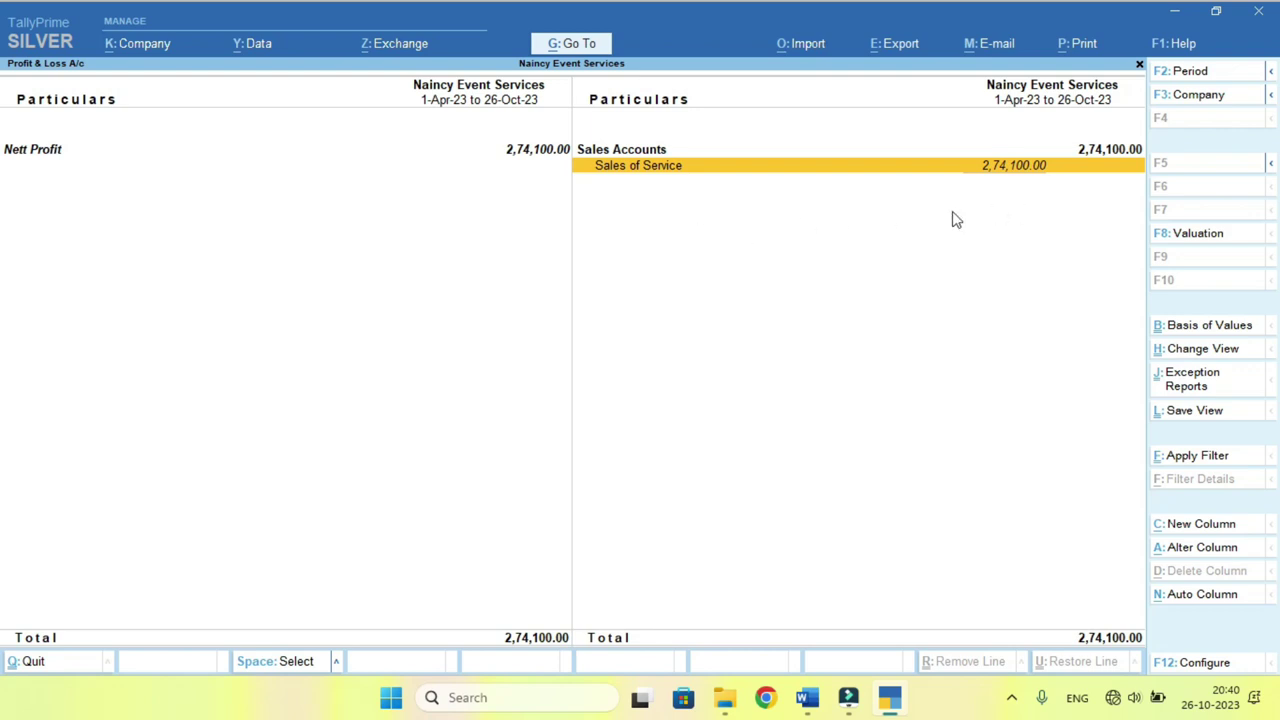
Leave the Profit & Loss account and check the Sundry Debtors line under Current Assets in the Balance Sheet.
key(Escape)
key(Up)
key(Return)
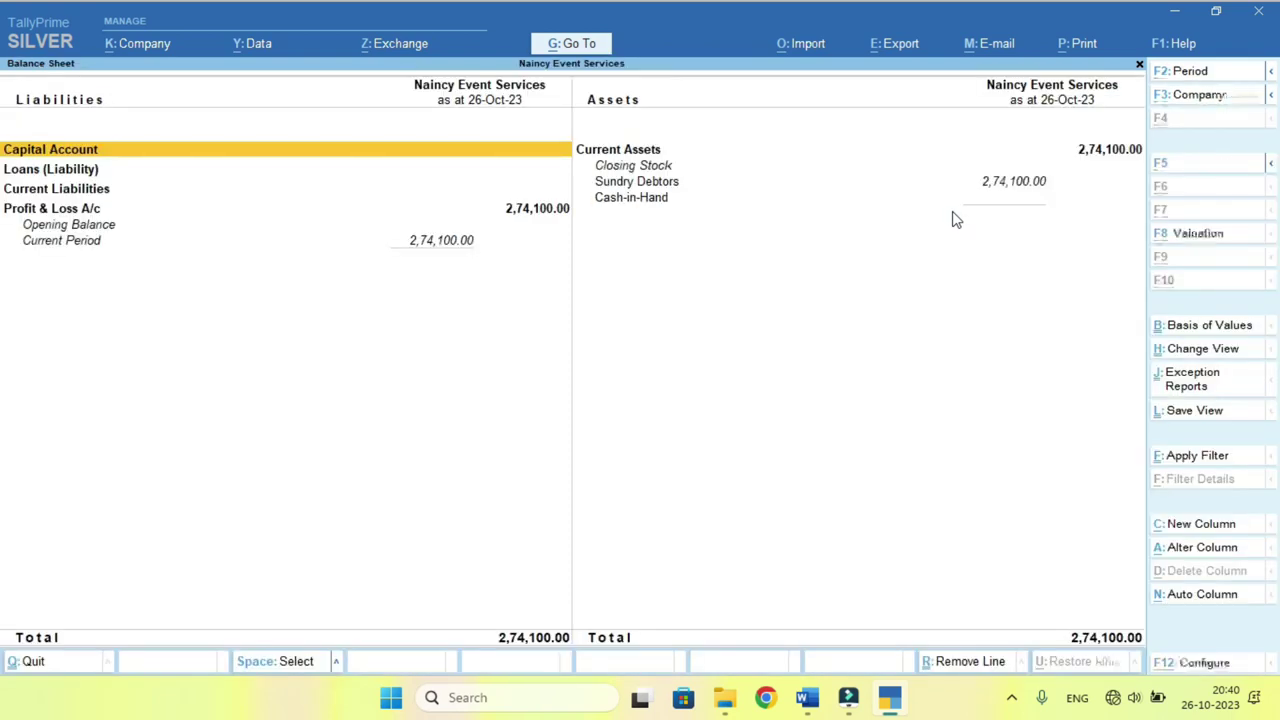
key(Right)
key(Down)
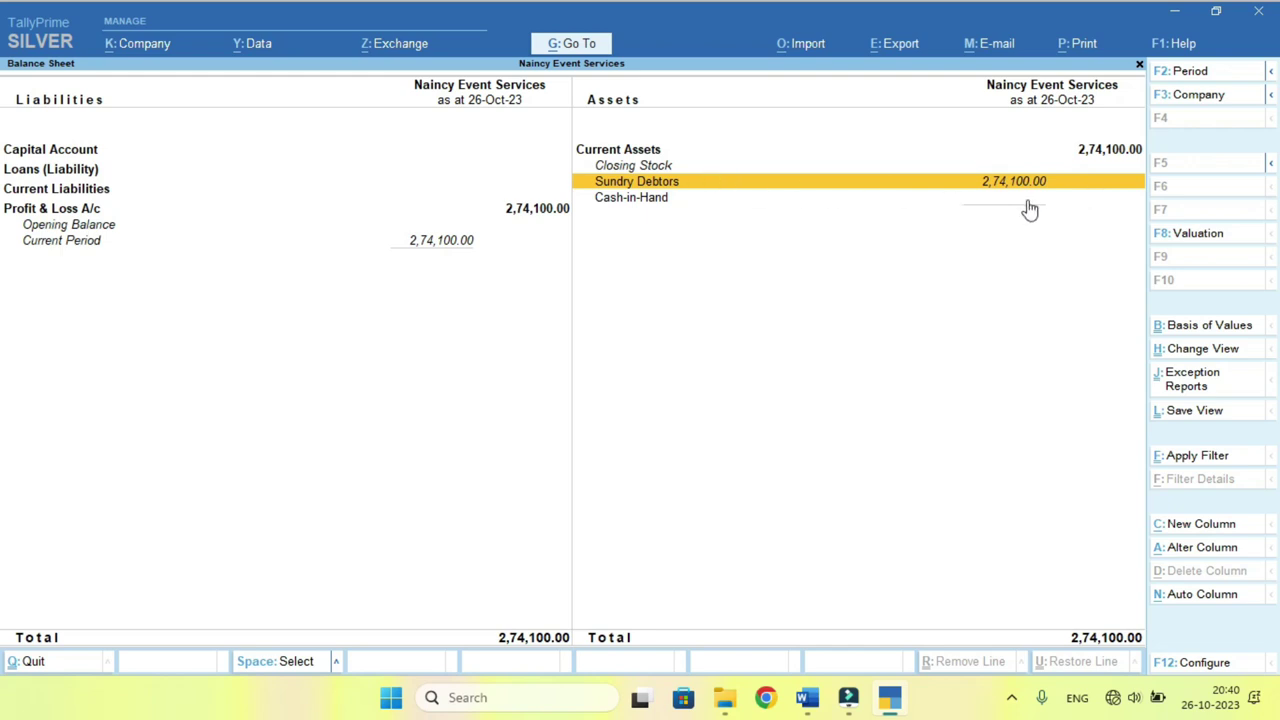
Switch to the Word document, read the receipt voucher entry for the customer's first instalment, and return to TallyPrime.
key(alt+Tab)
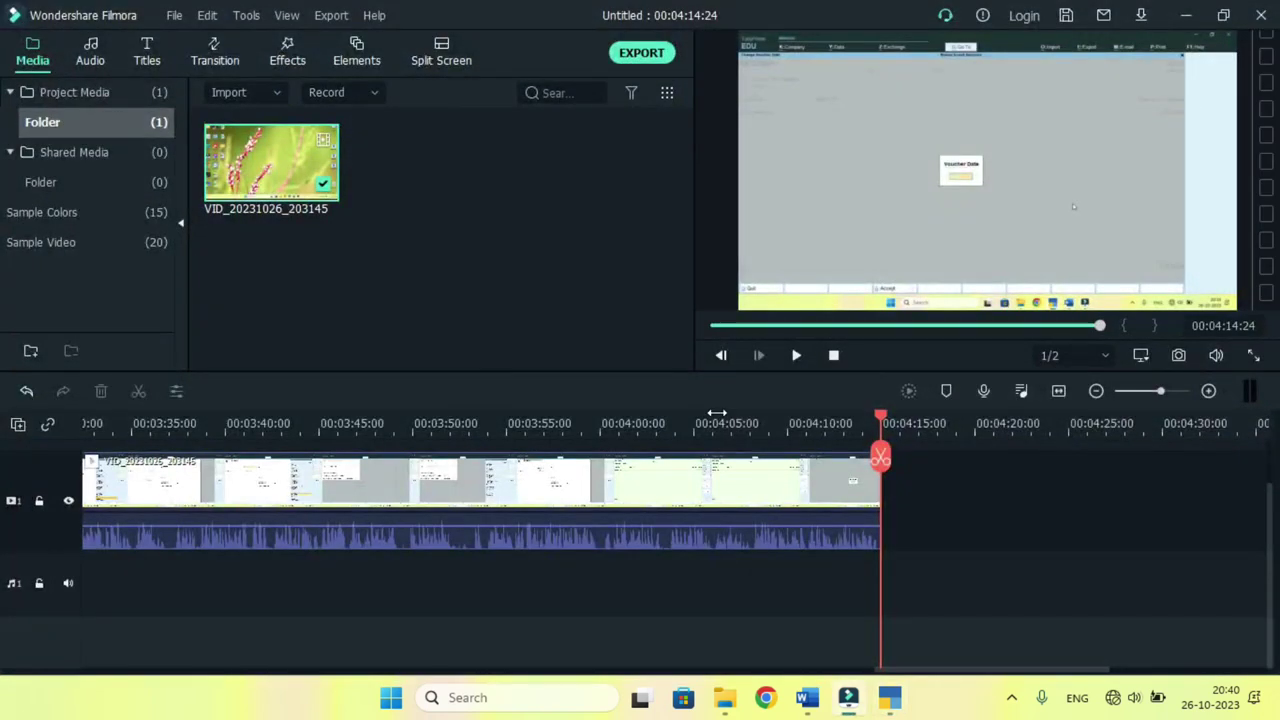
click(848, 697)
click(812, 700)
scroll(757, 495, down, 2)
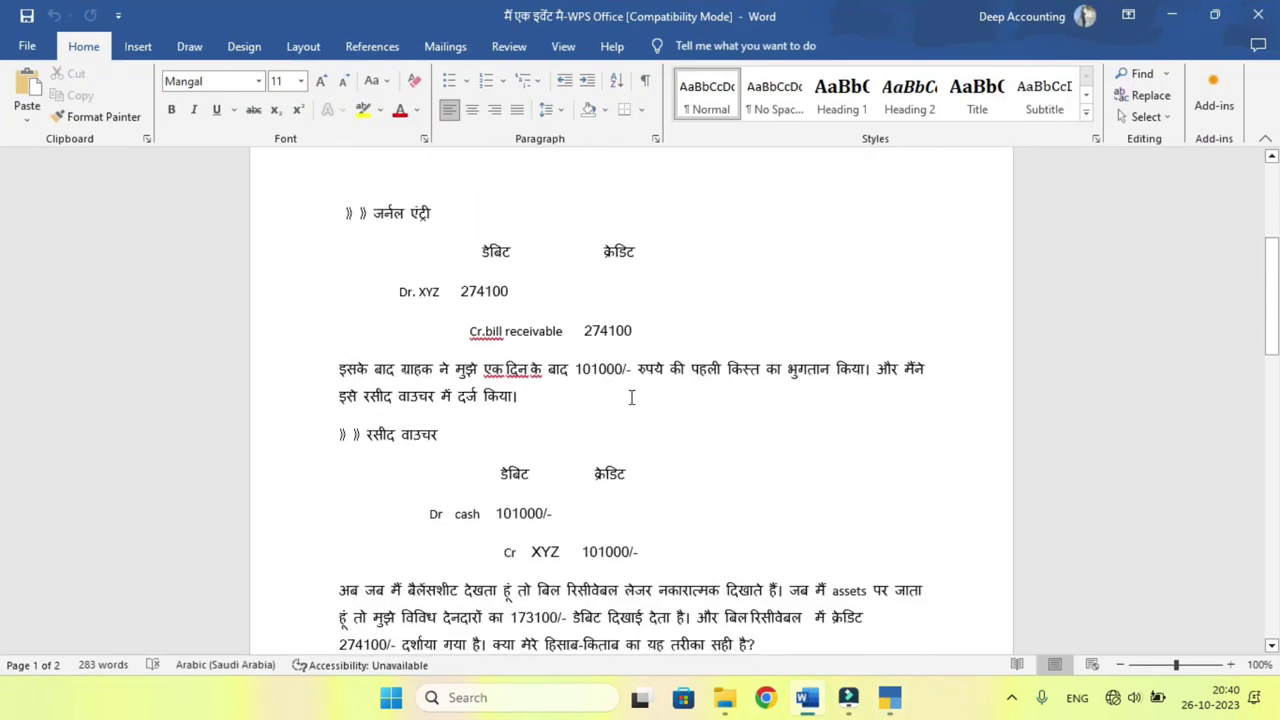
click(886, 696)
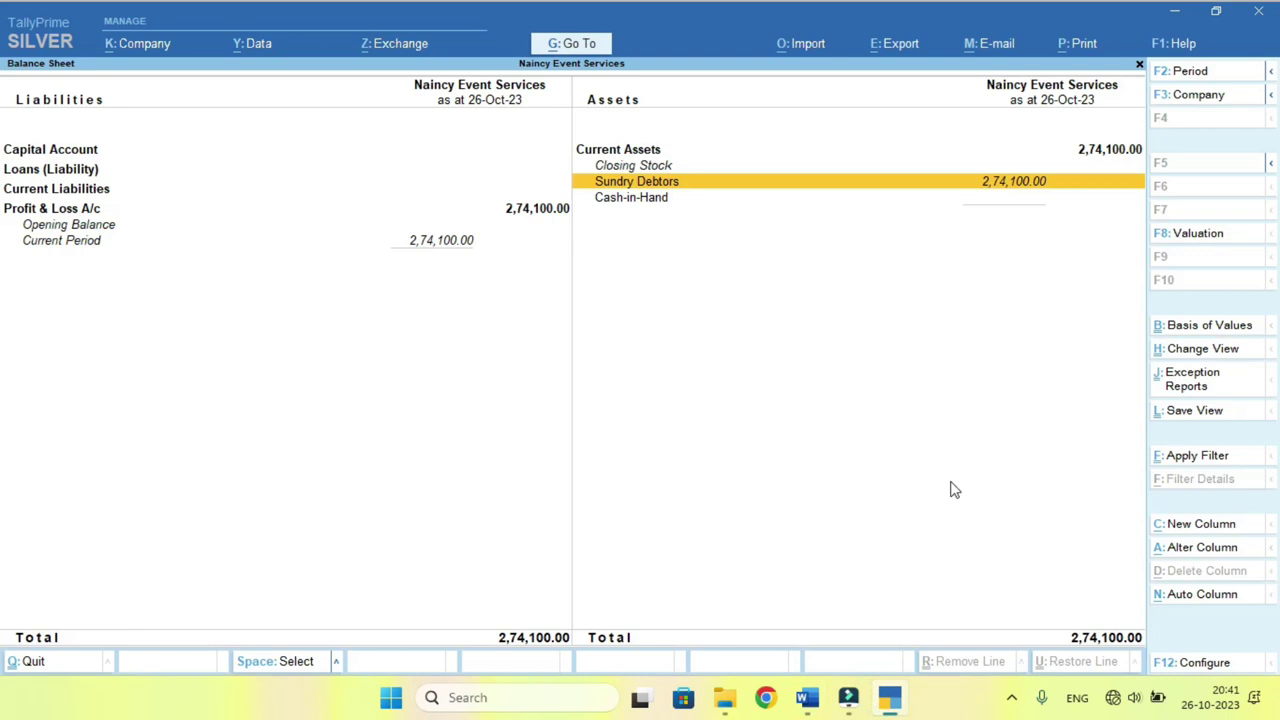
Leave the Balance Sheet and start a Receipt voucher dated 27-Oct-23.
key(Escape)
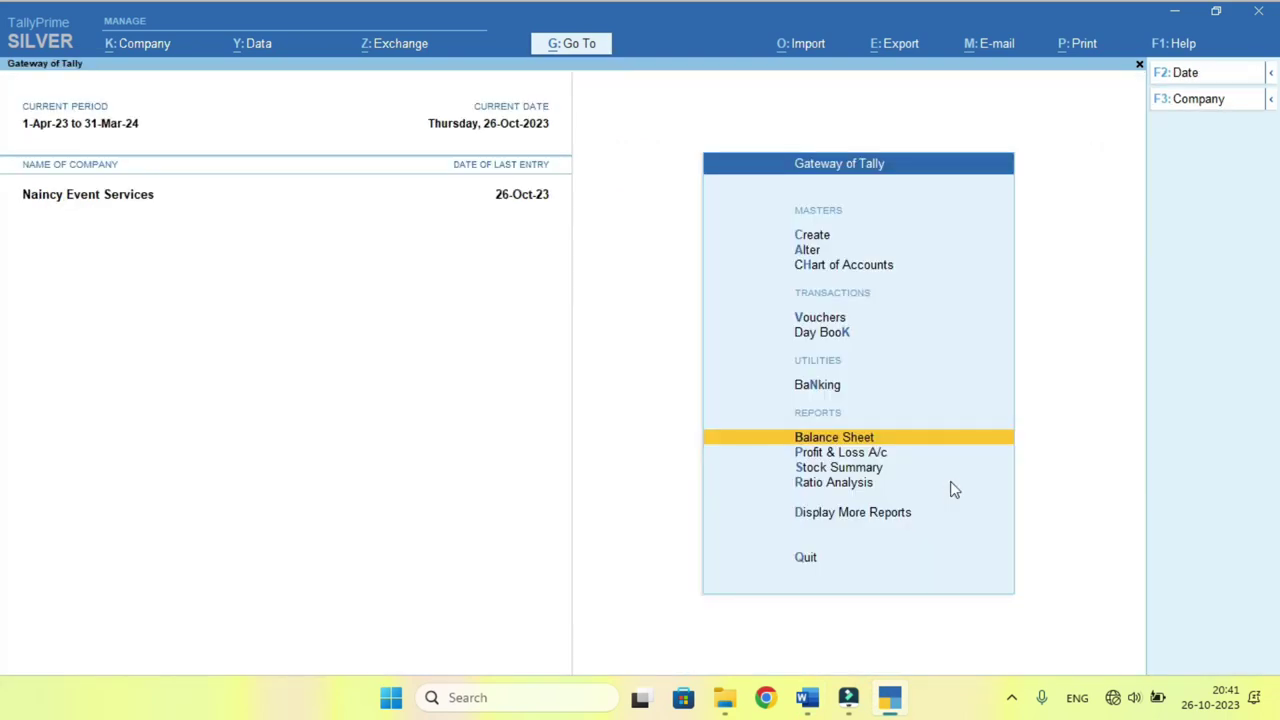
key(v)
key(F2)
text(27.10)
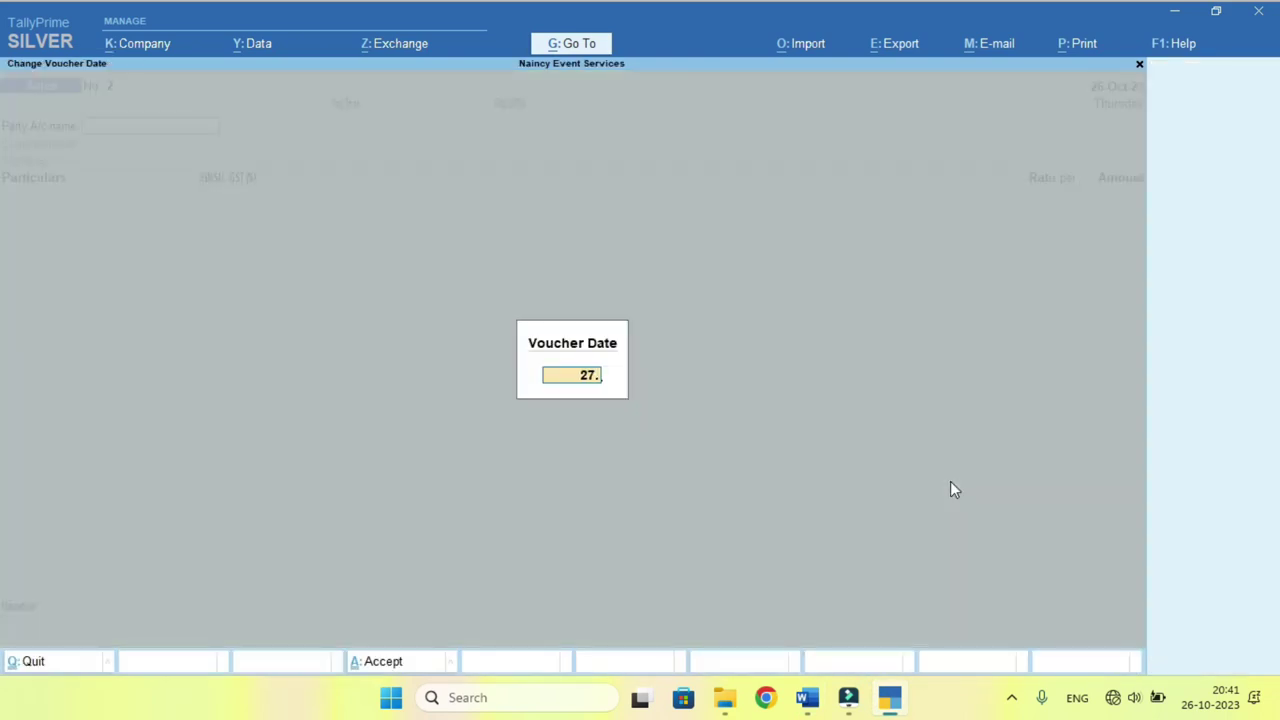
key(Return)
key(F6)
Credit XYZ Debtors with 101000, debit Cash with the same amount and save the receipt without a narration.
text(xy)
key(Return)
text(101000)
key(Return)
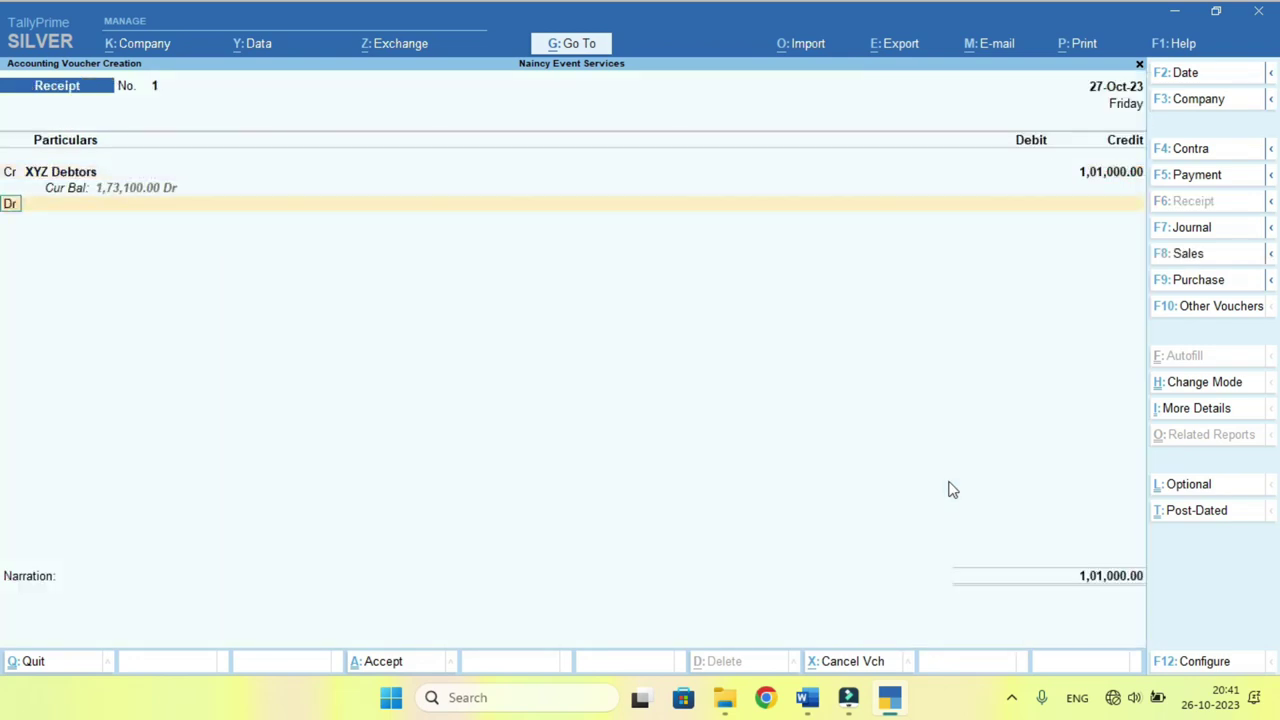
key(Return)
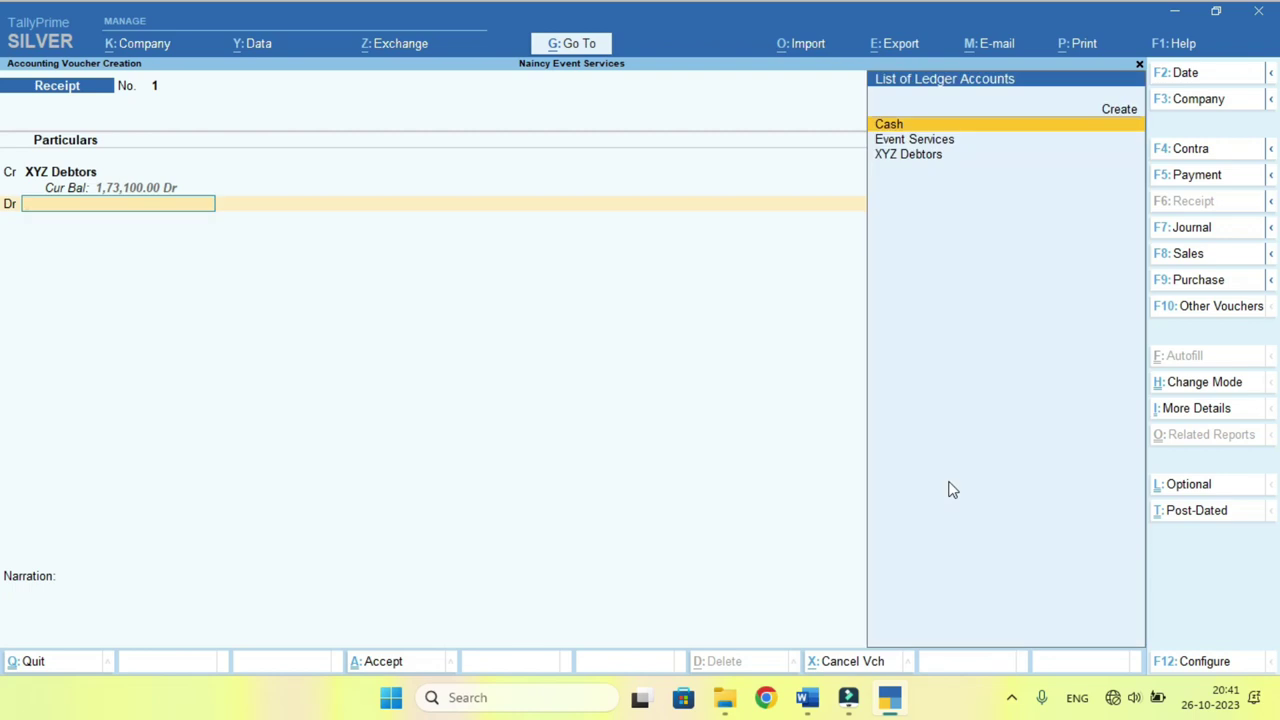
key(Return)
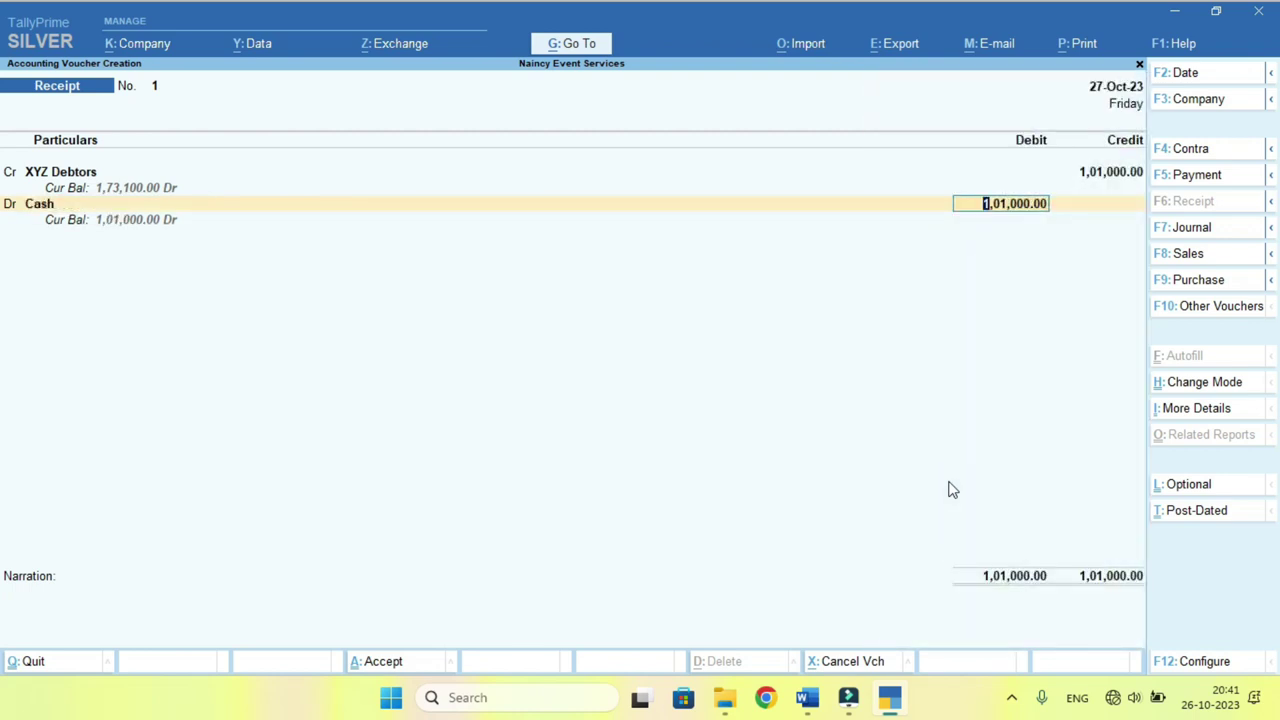
key(Return)
key(Return)
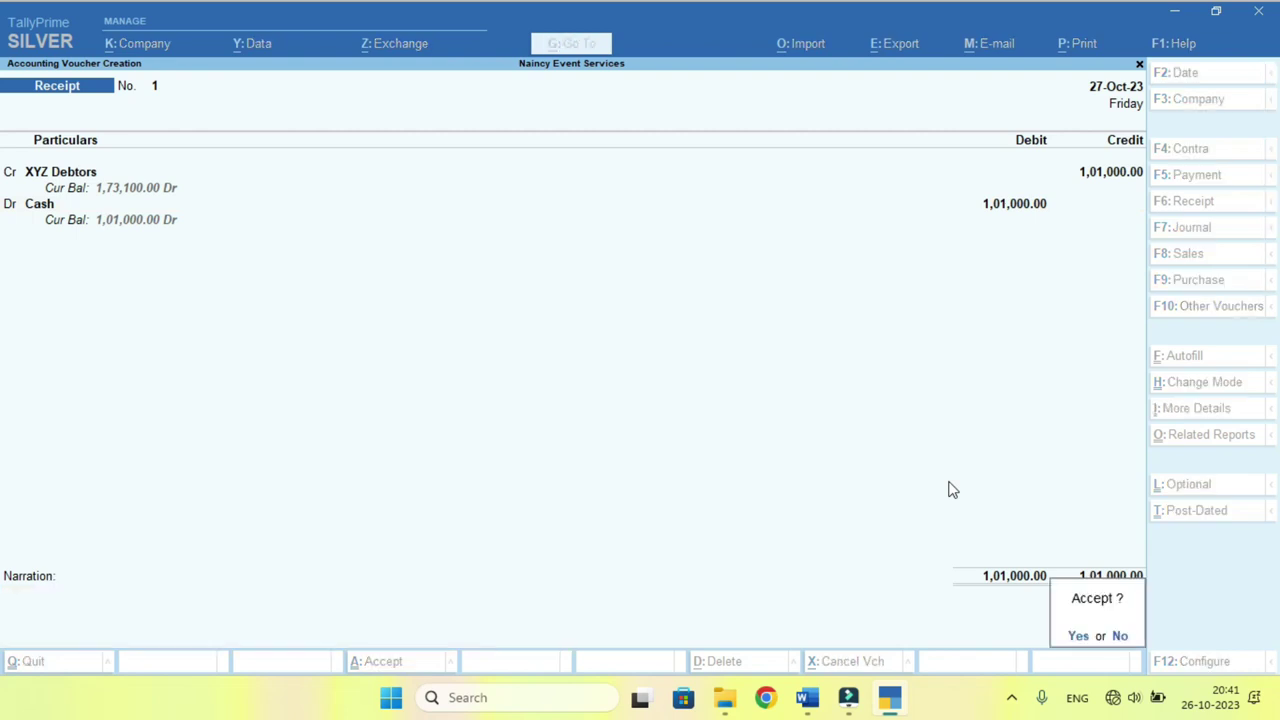
key(Return)
Check the Sundry Debtors and Cash-in-Hand lines under Current Assets in the Balance Sheet, then close the report.
key(Escape)
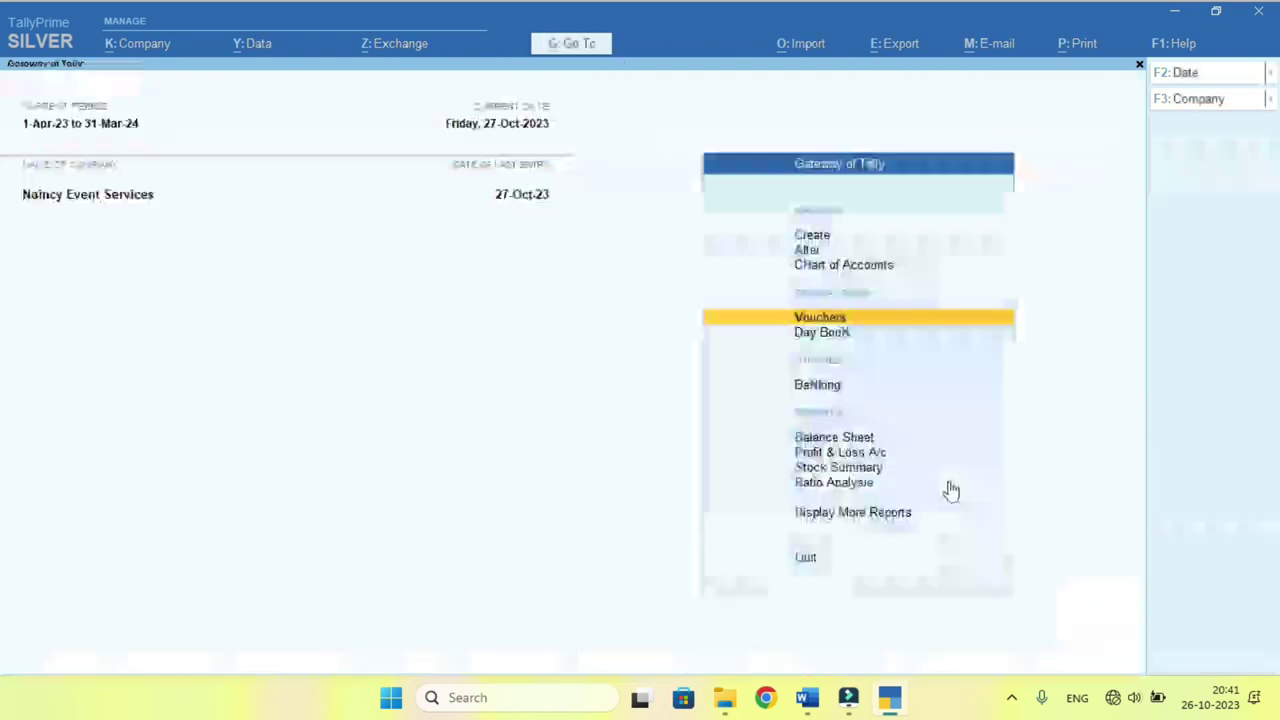
key(b)
key(Right)
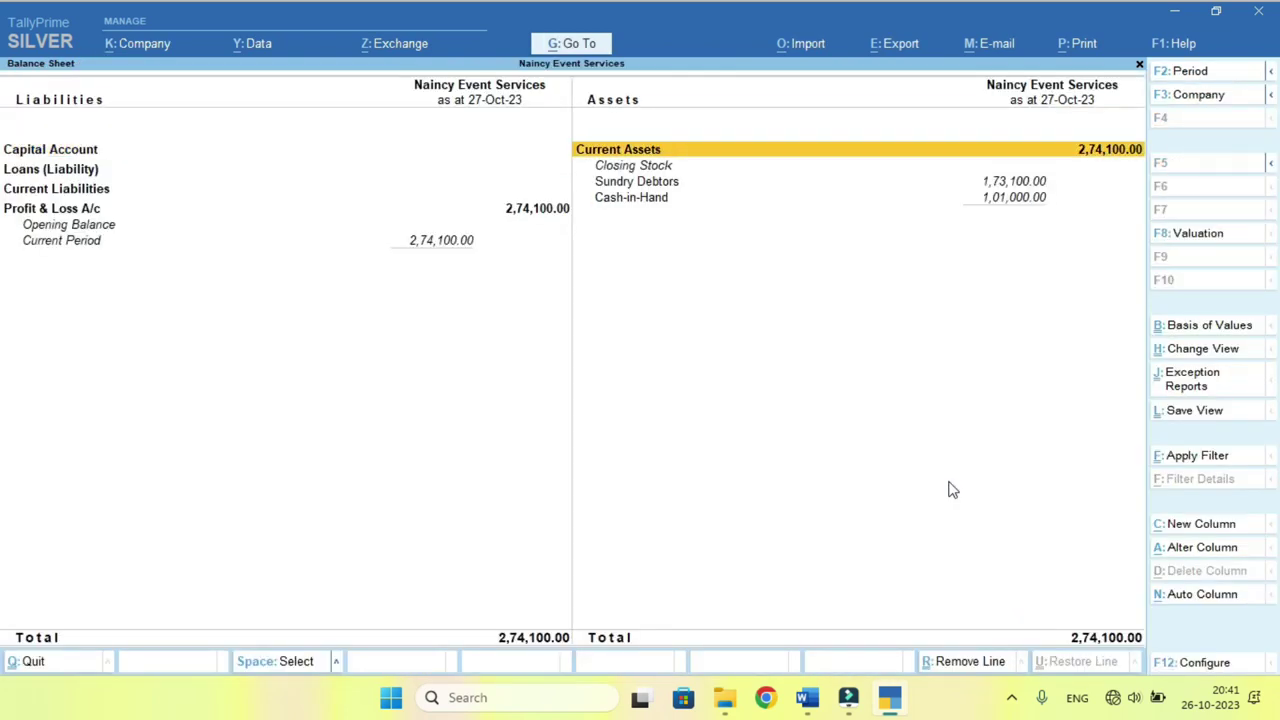
key(Down)
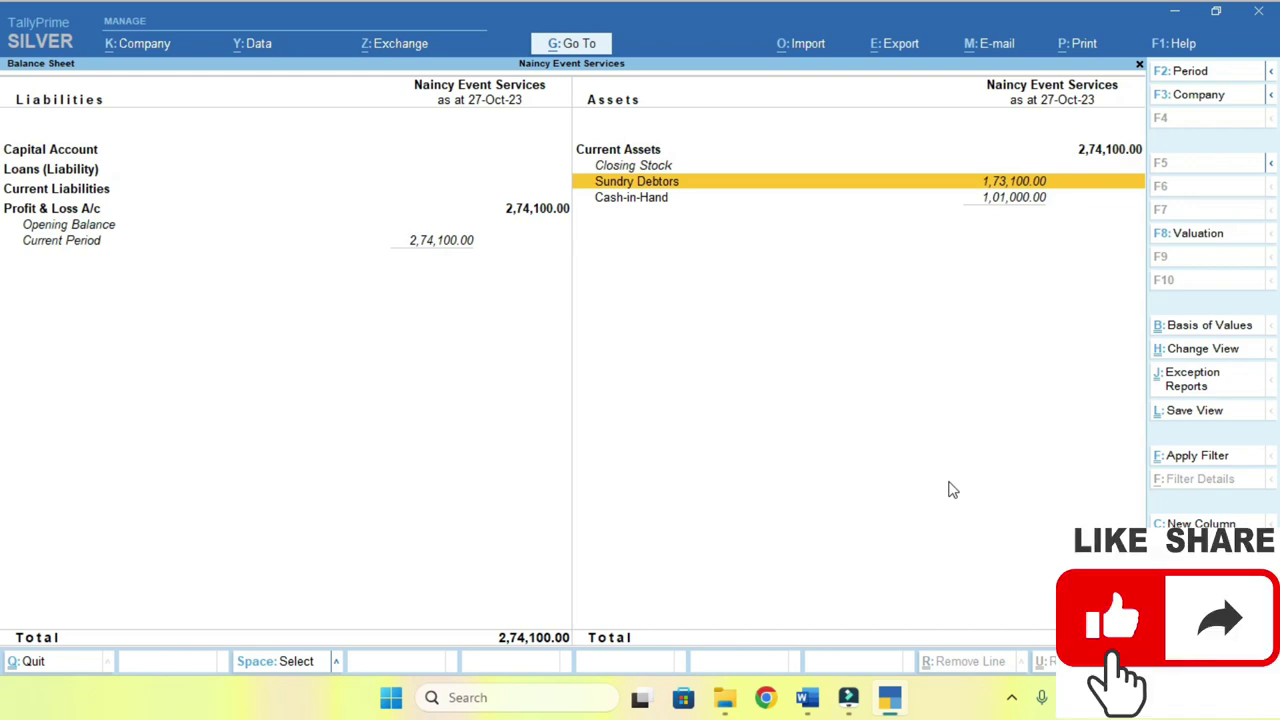
key(Down)
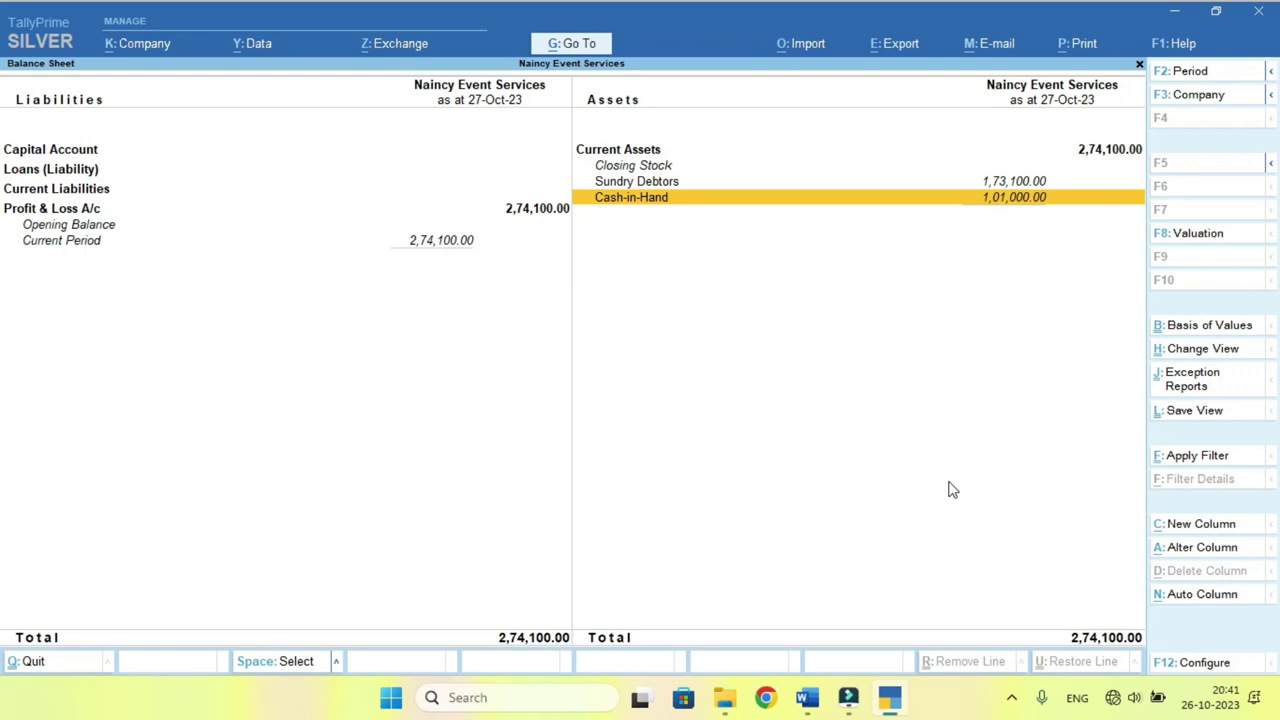
key(Escape)
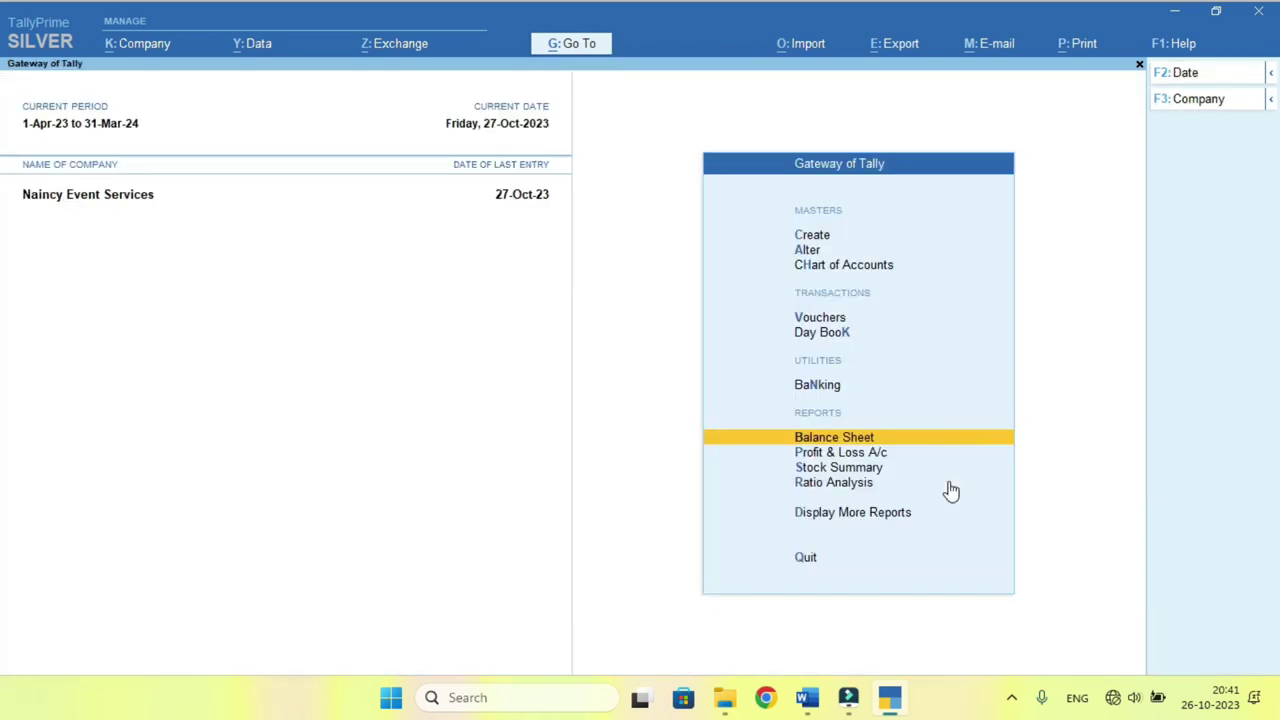
Set the Day Book period to 26-Oct-23 to 27-Oct-23 and delete the sales and receipt vouchers of XYZ Debtors.
key(k)
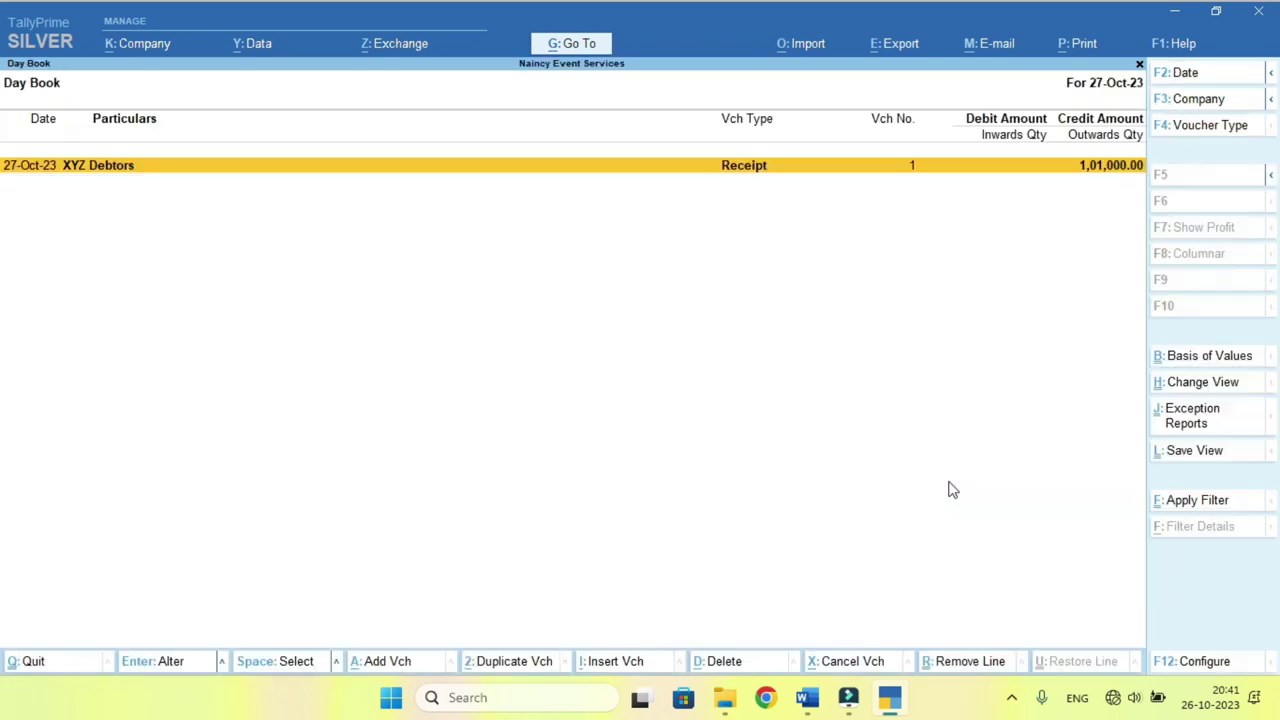
key(alt+F2)
text(26.10)
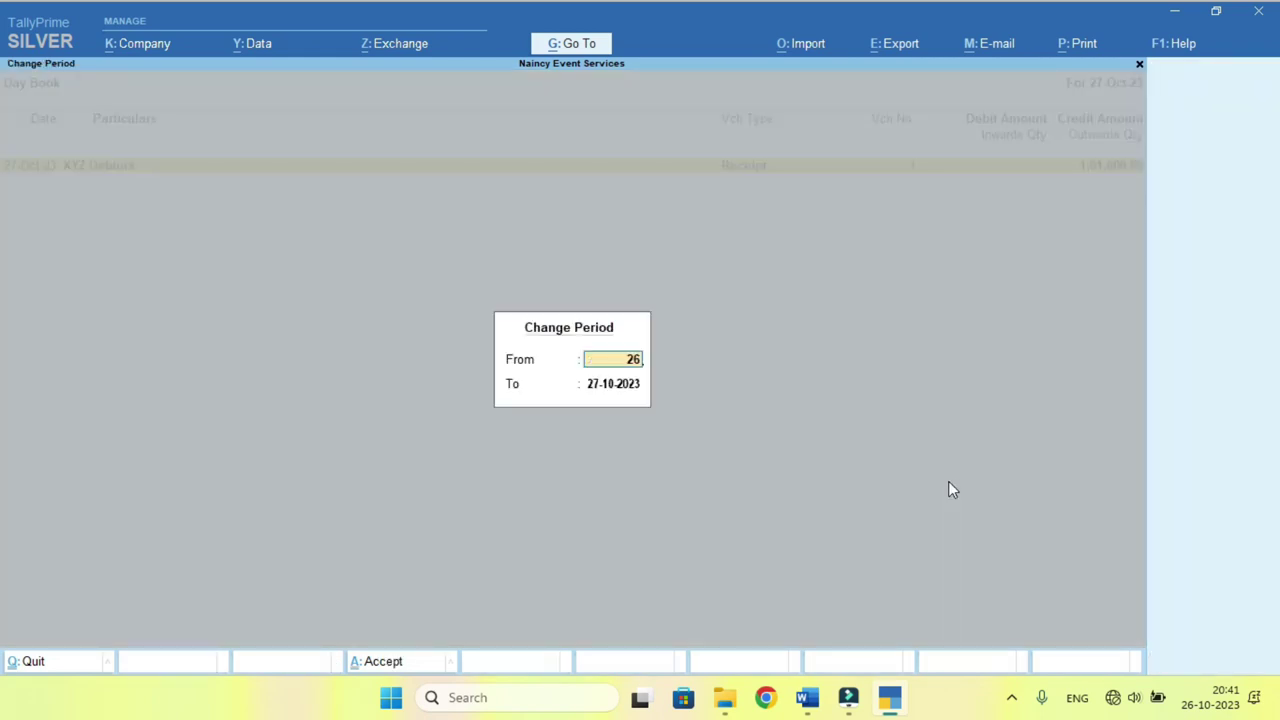
key(Return)
key(Return)
key(space)
key(space)
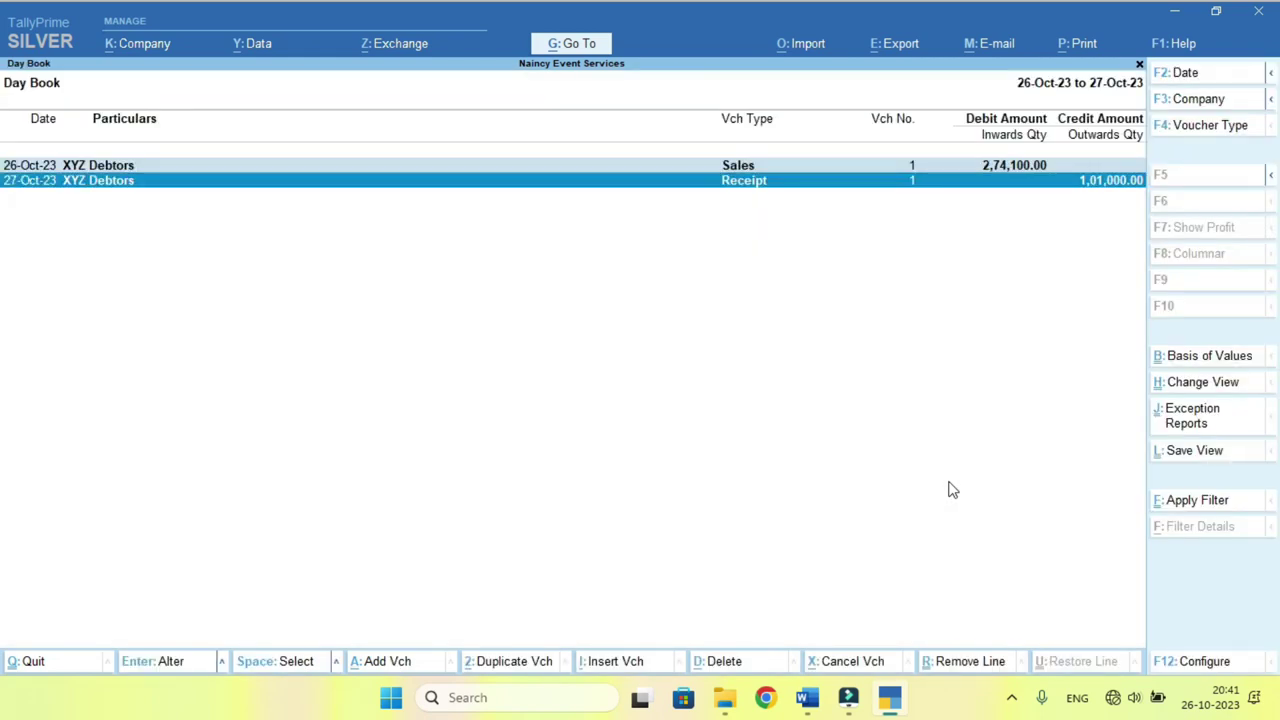
key(alt+d)
key(y)
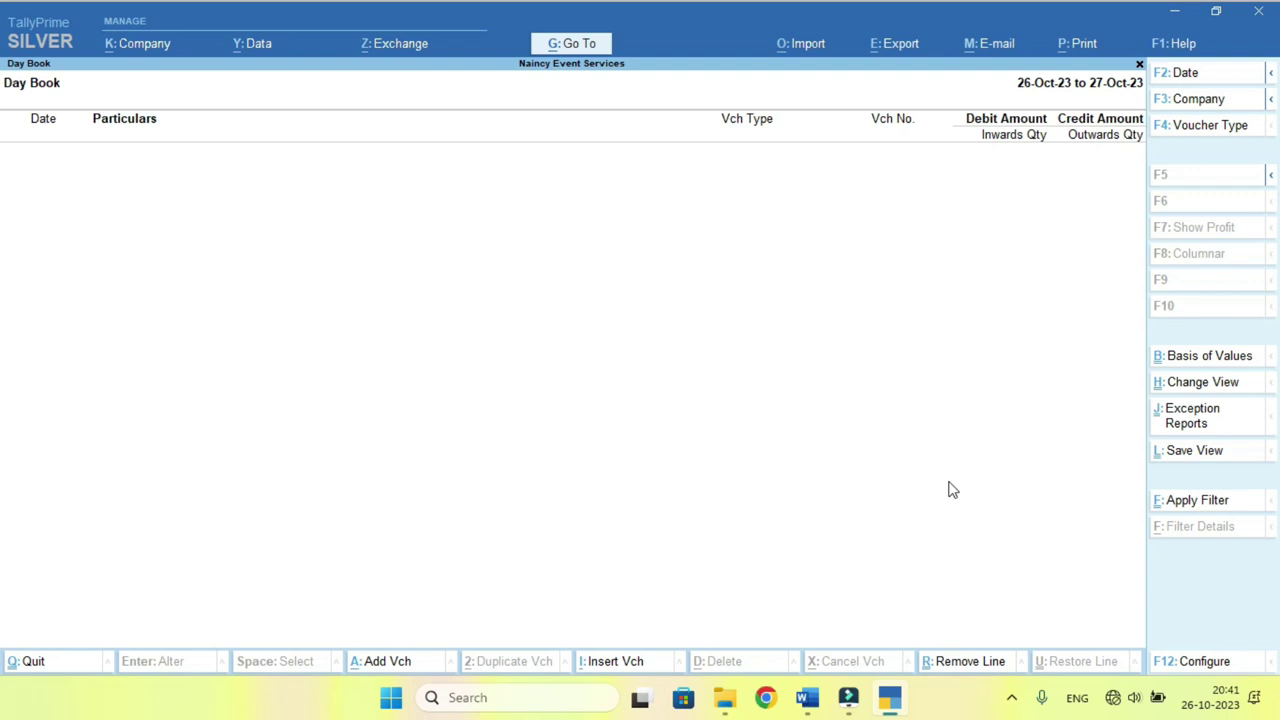
Add a Journal voucher from the Day Book and debit XYZ Debtors with 274100.
key(alt+a)
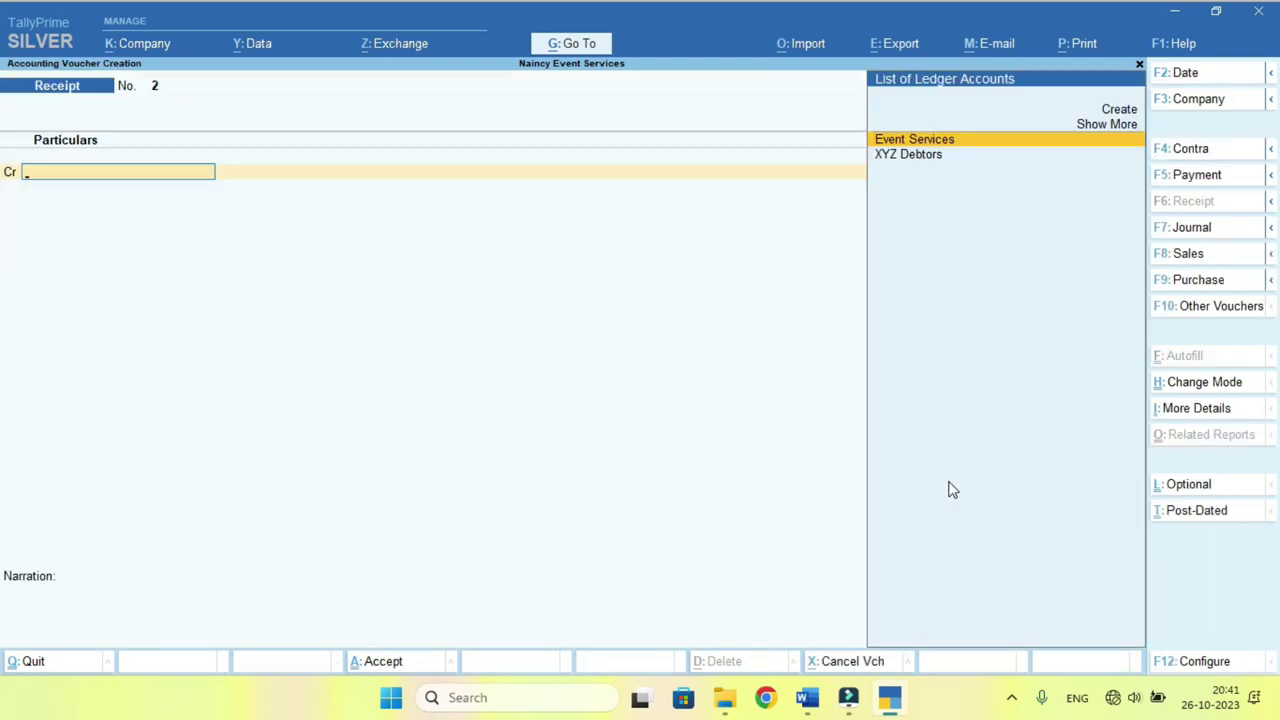
text(V)
key(BackSpace)
key(F7)
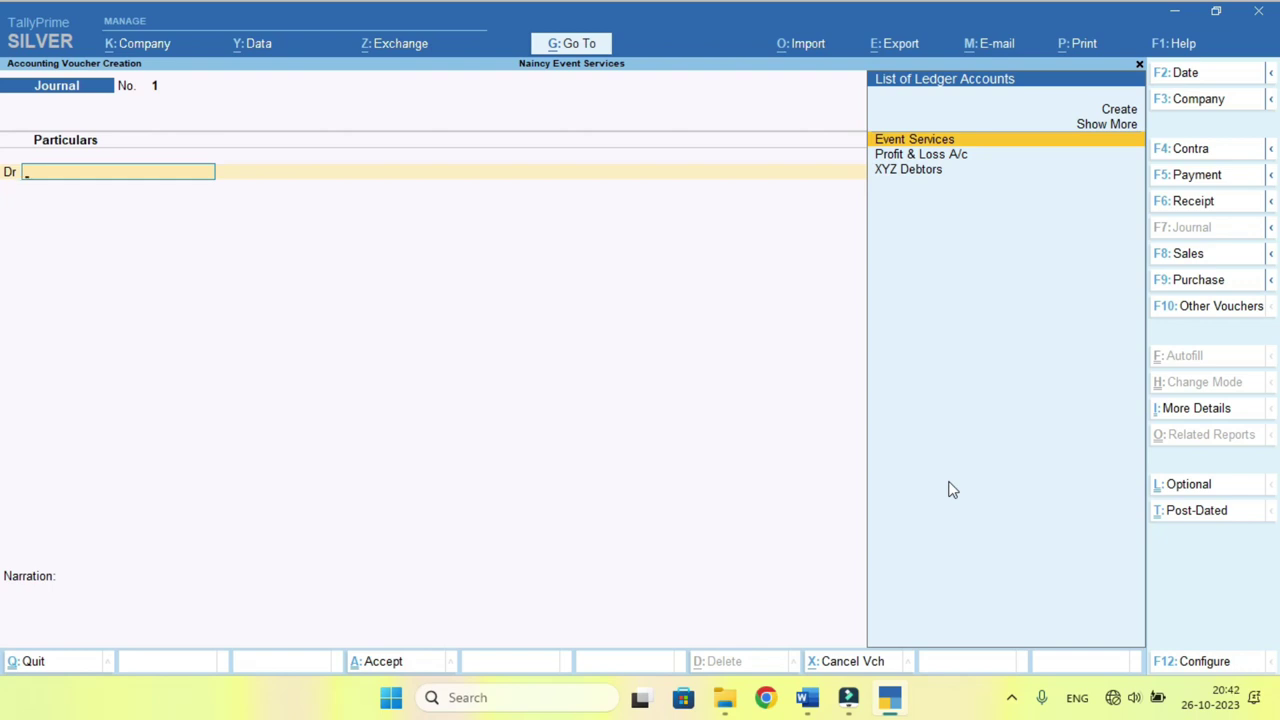
key(Down)
key(Down)
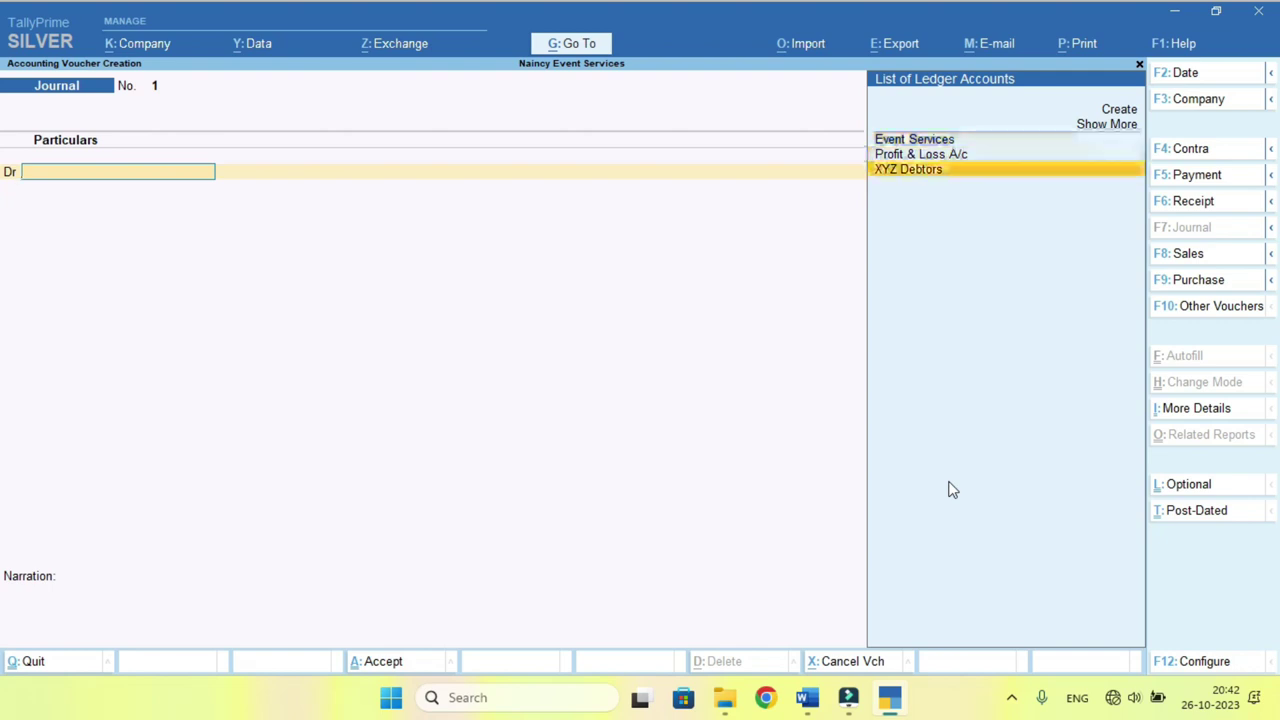
key(Return)
text(2,74,1)
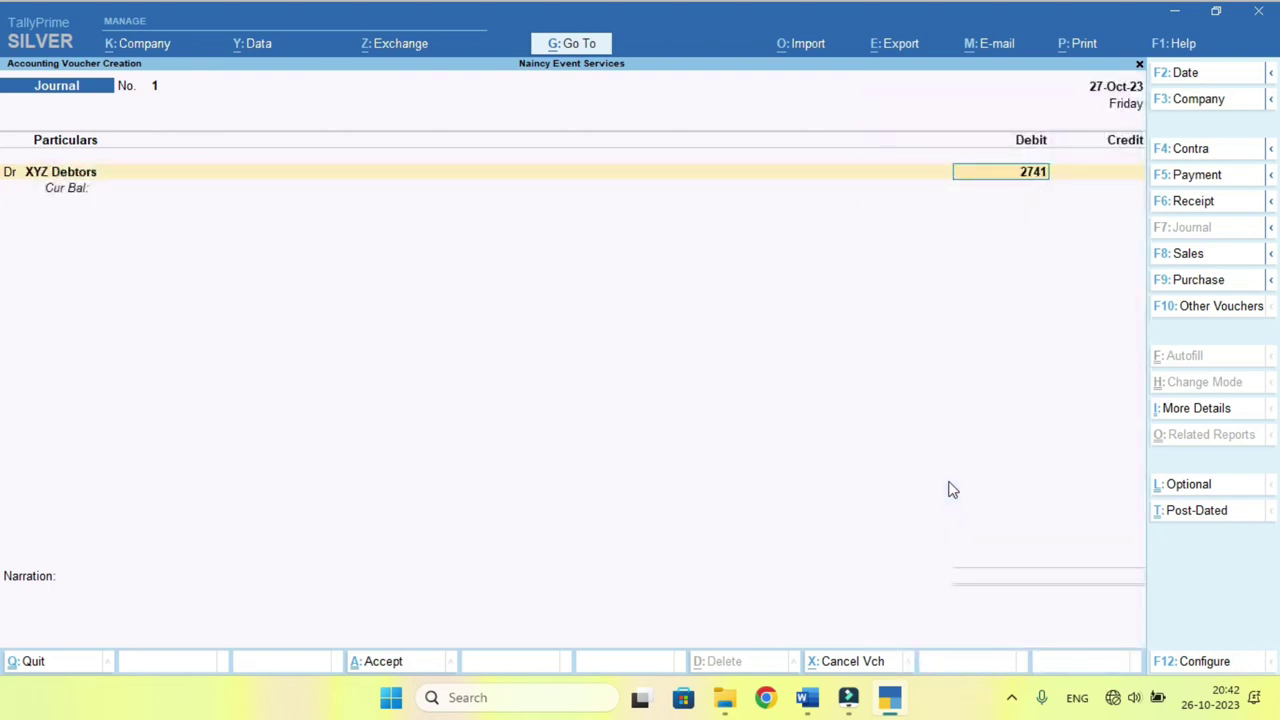
text(00)
key(Return)
Date the journal voucher 26-Oct-23 and choose Event Services as the credit ledger.
key(F2)
text(26.)
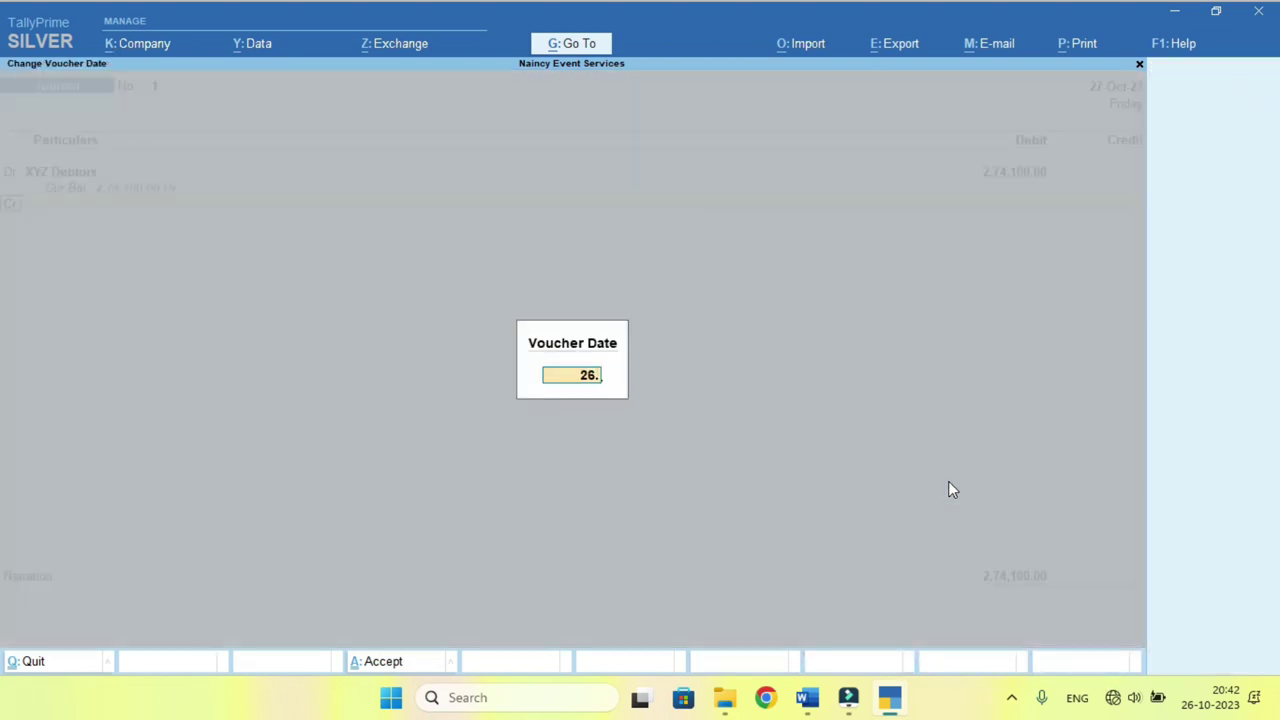
key(Return)
key(Return)
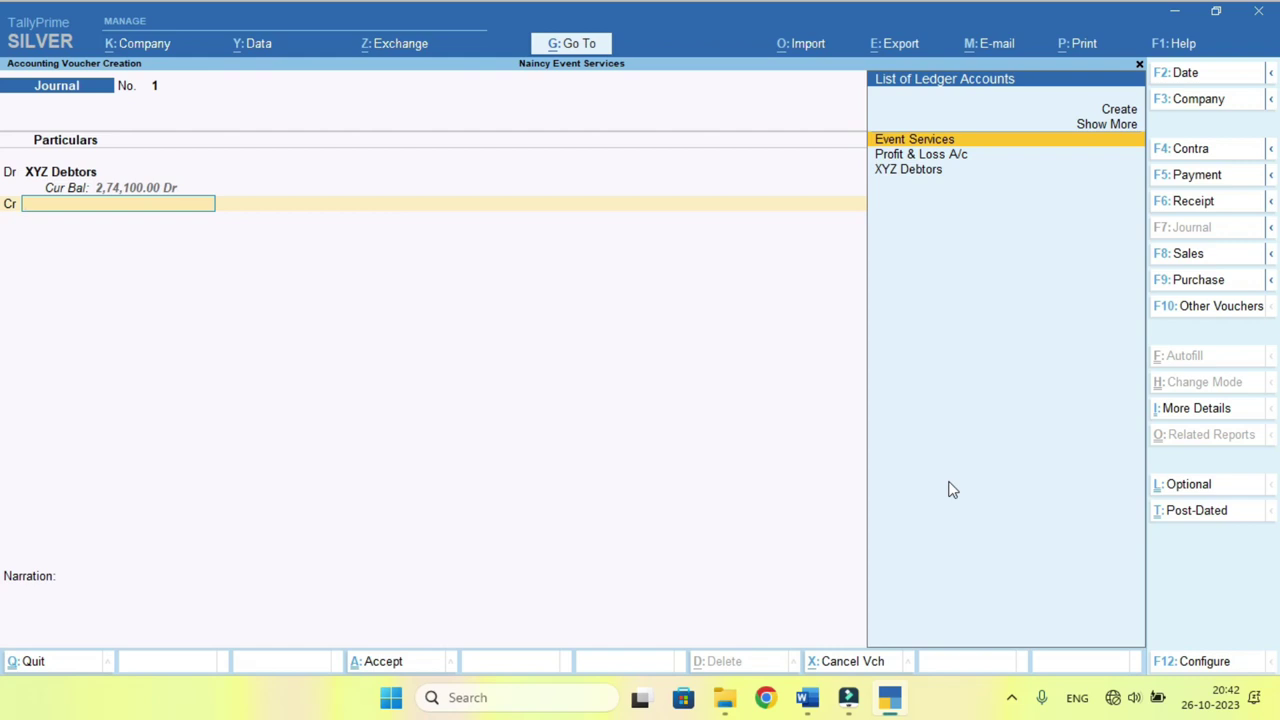
key(Return)
Alter the Event Services ledger from within the journal voucher, placing it under Indirect Incomes, and save it.
key(Escape)
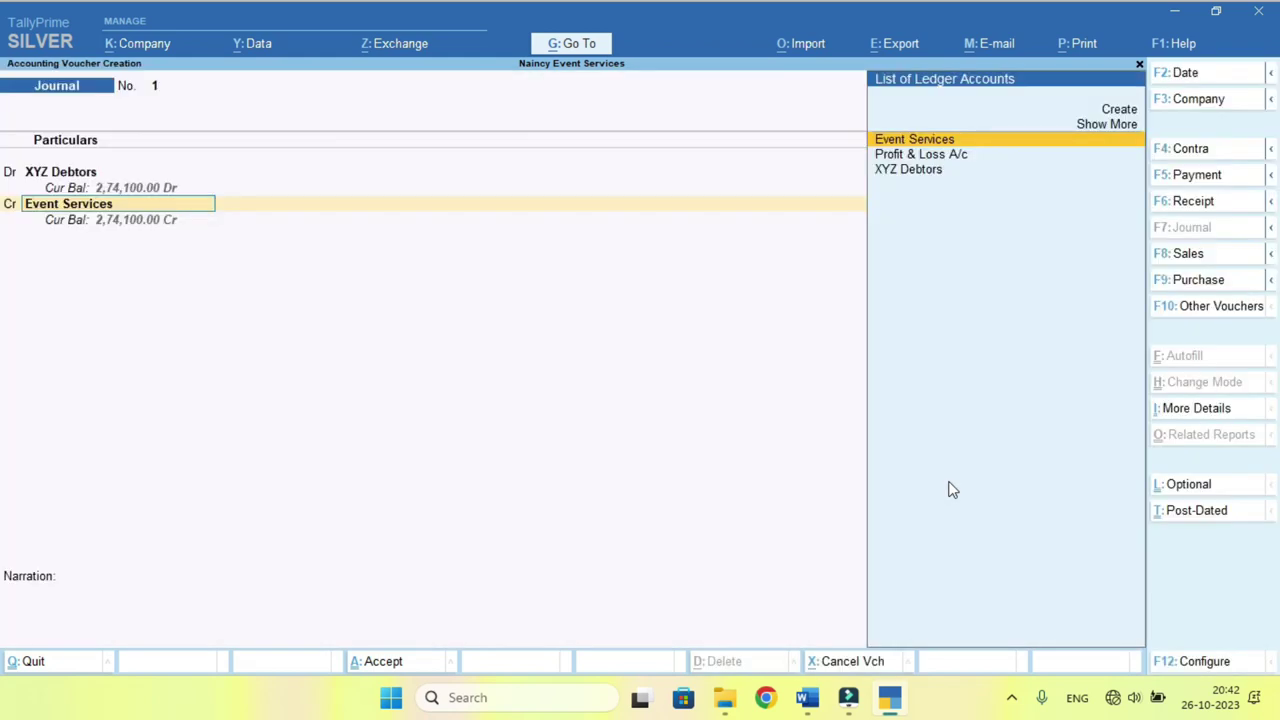
key(ctrl+Return)
key(Return)
key(Return)
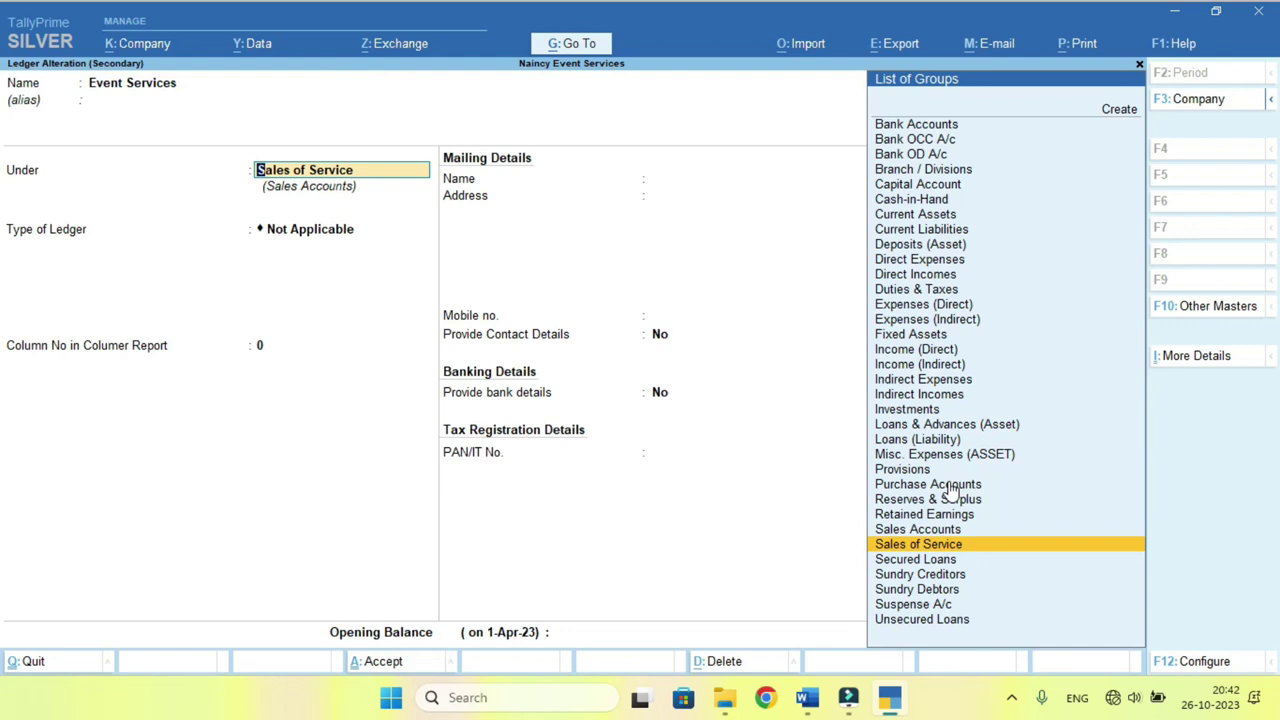
text(Indi)
key(Down)
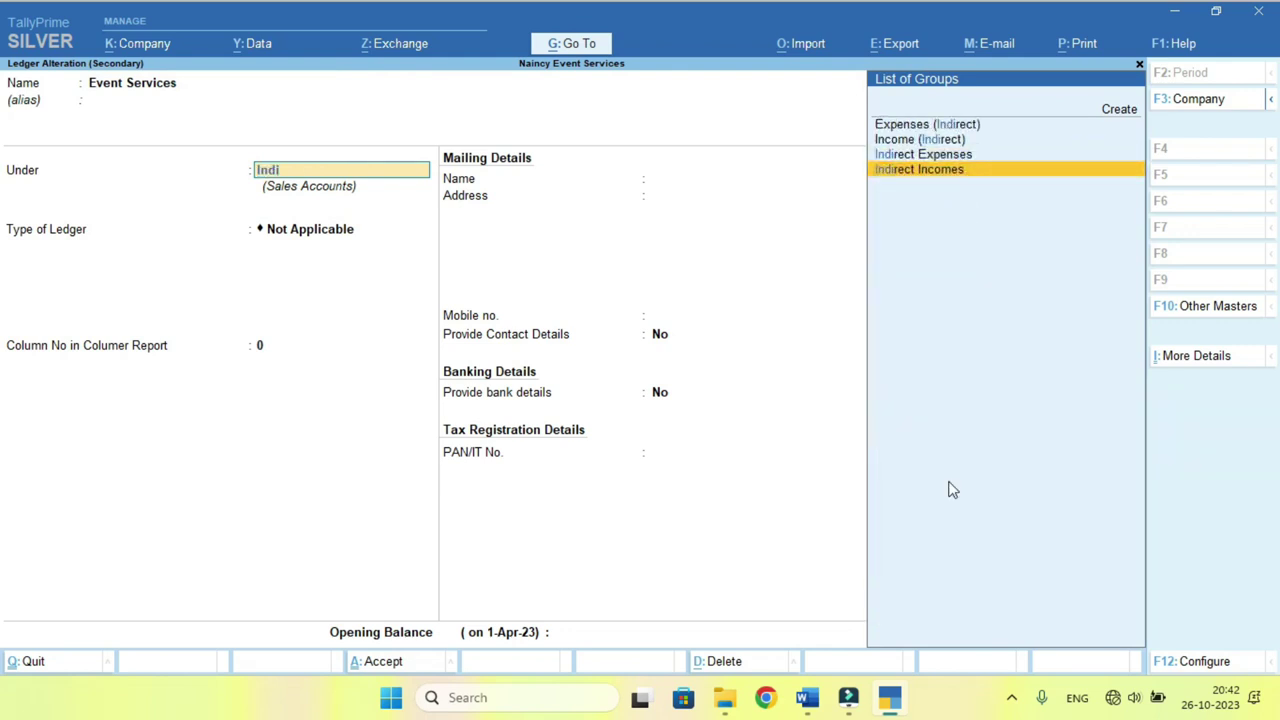
key(Return)
key(ctrl+a)
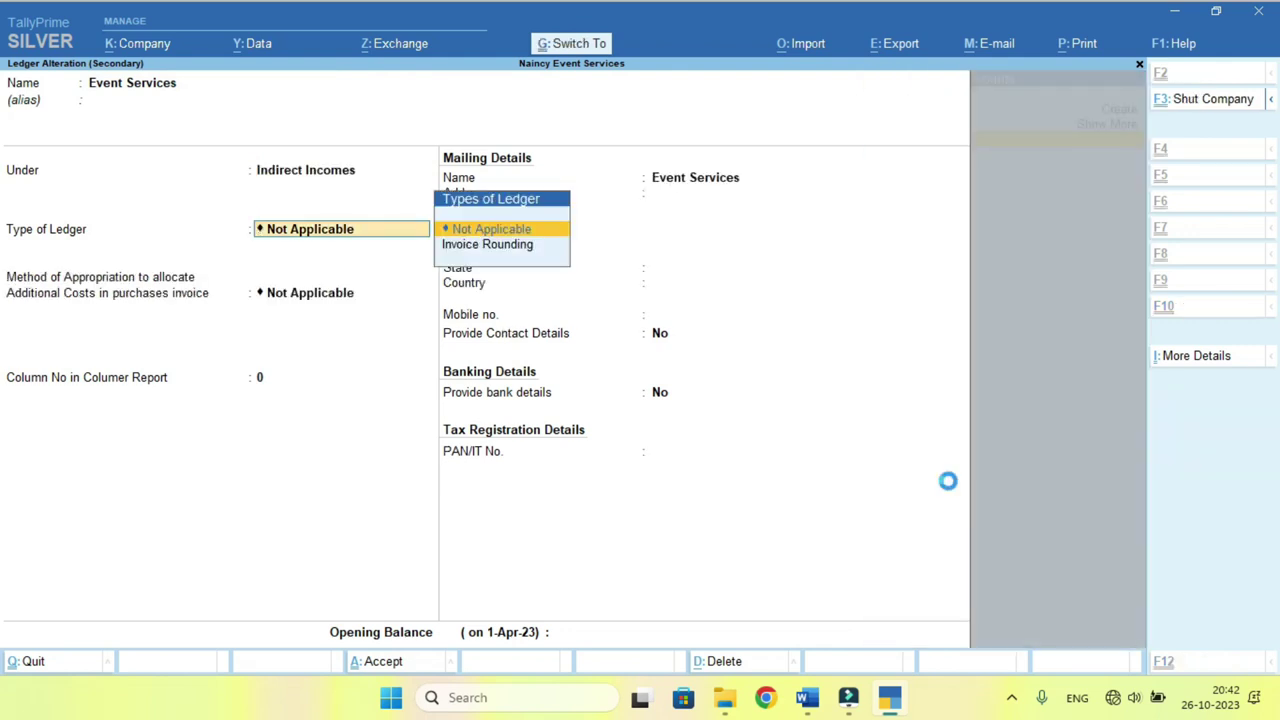
Credit Event Services with 2,74,100, save the journal voucher without a narration and return to the Gateway of Tally.
key(Return)
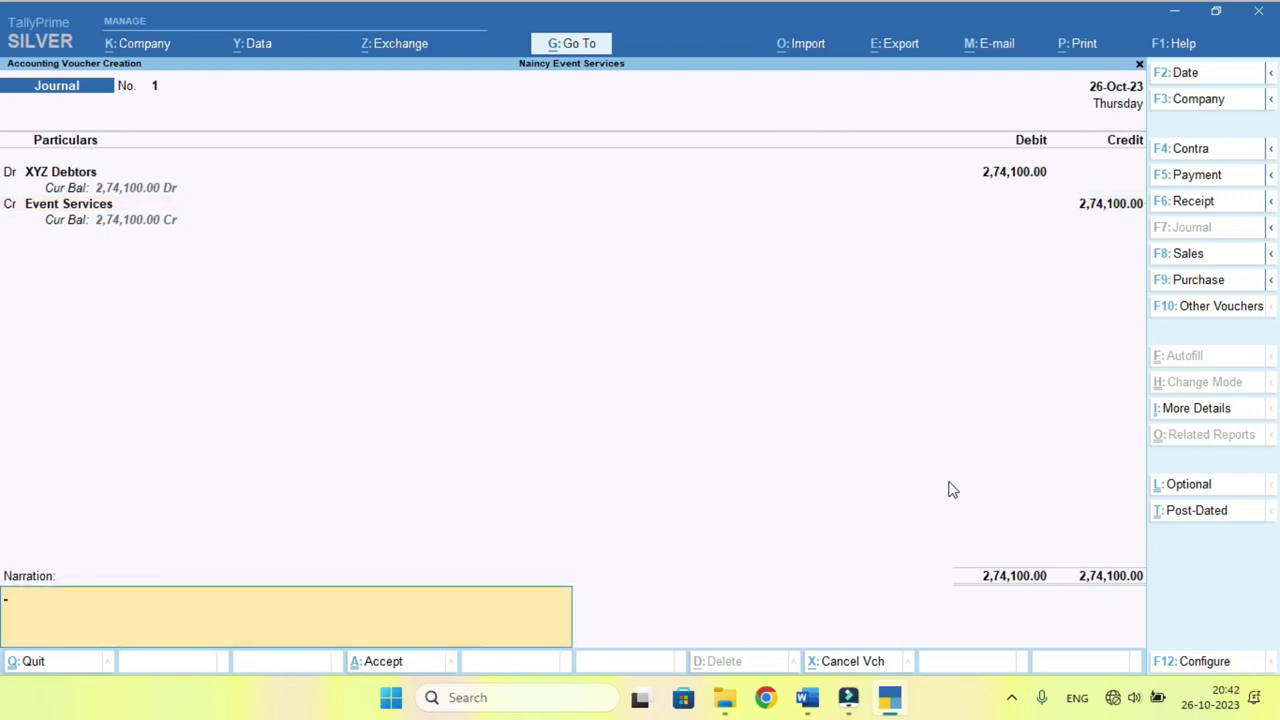
key(ctrl+a)
key(Escape)
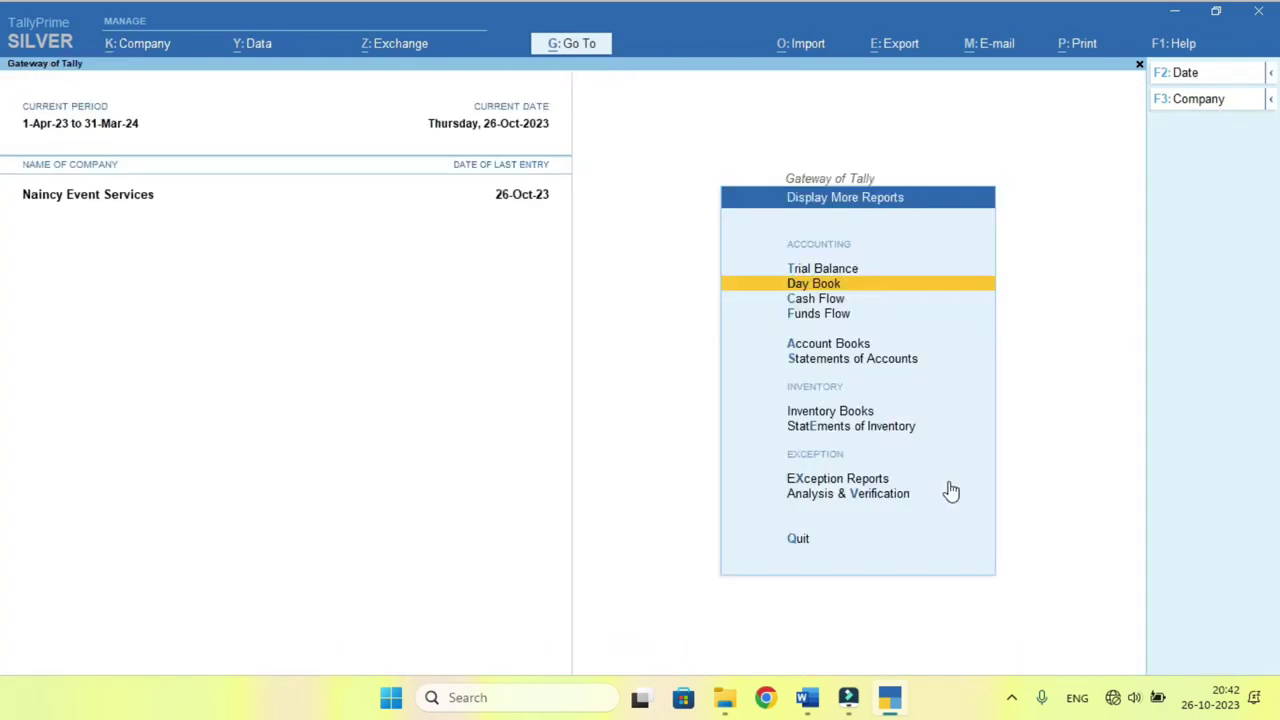
key(Escape)
Check the Event Services line under Indirect Incomes in the Profit & Loss account.
key(p)
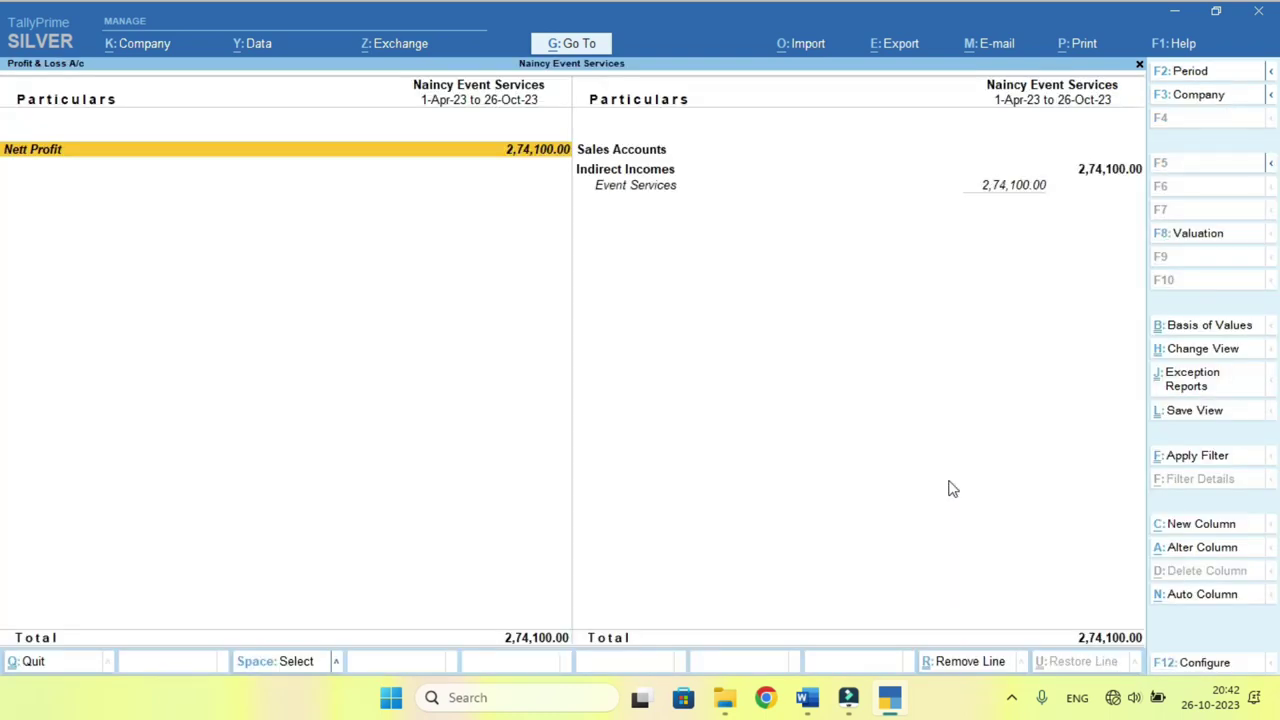
key(Right)
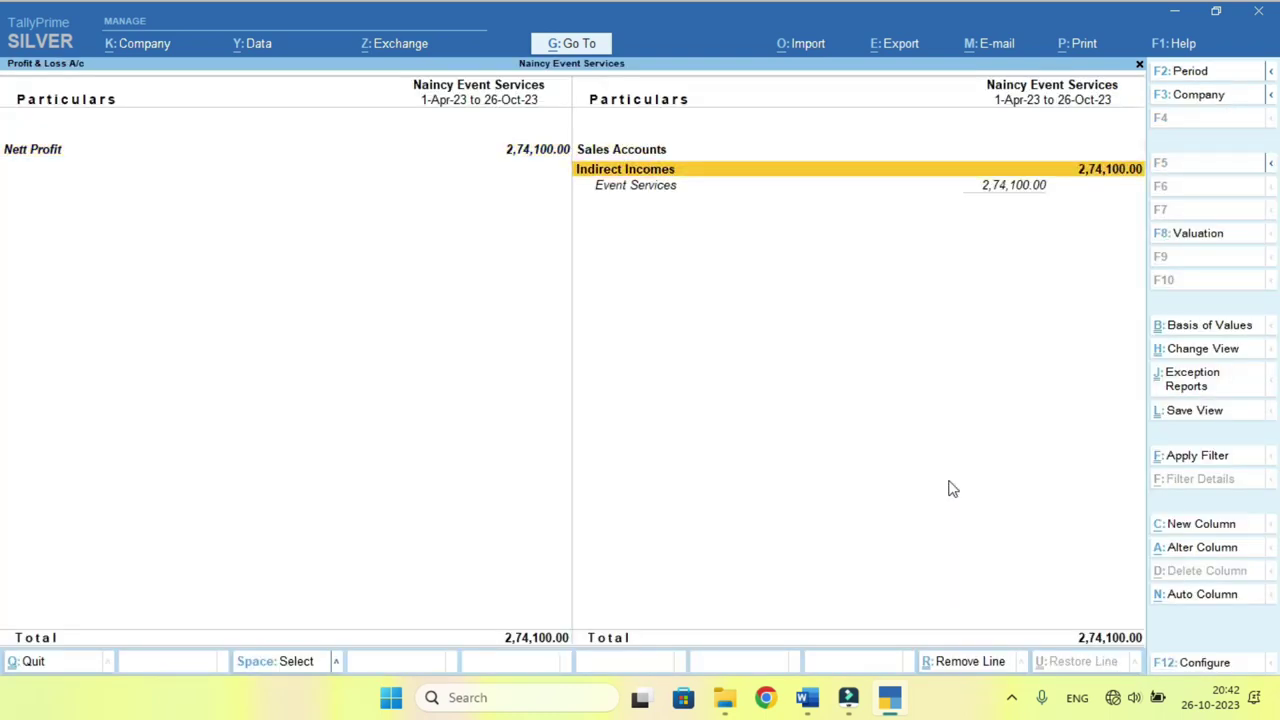
key(Down)
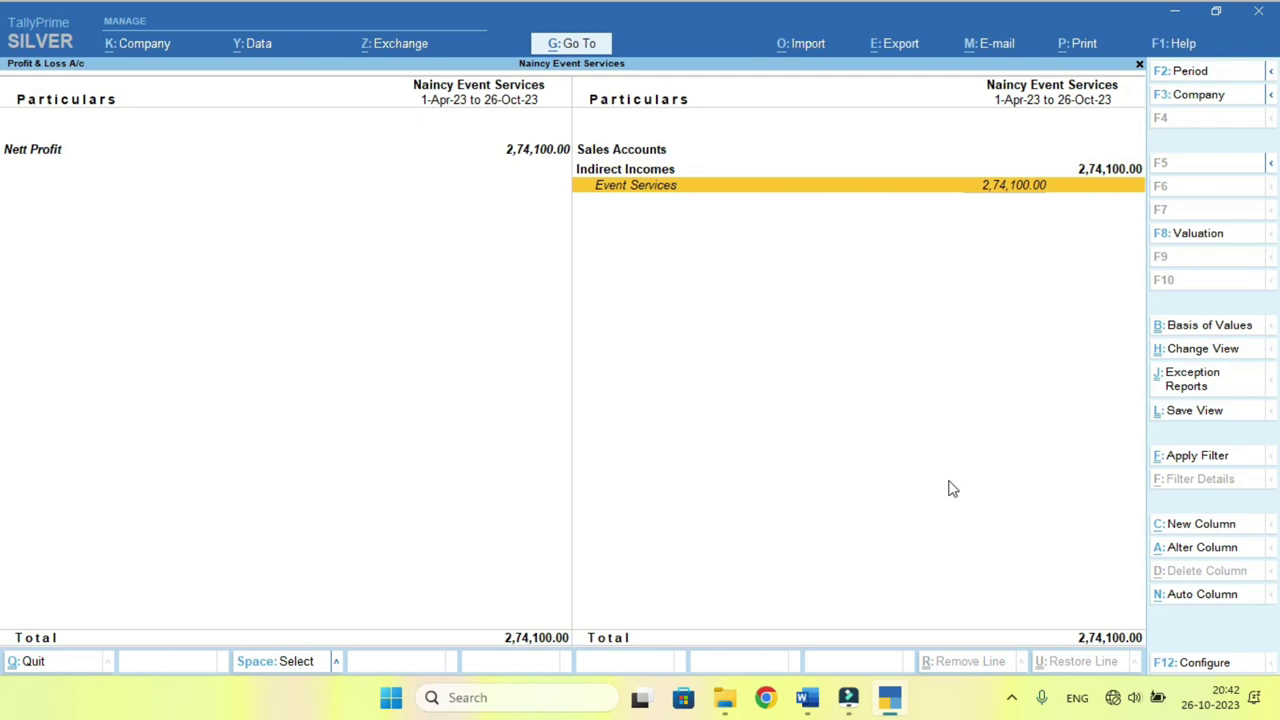
Open the Balance Sheet in detail and trace Sundry Debtors to the October vouchers of the XYZ Debtors ledger.
key(Escape)
key(Up)
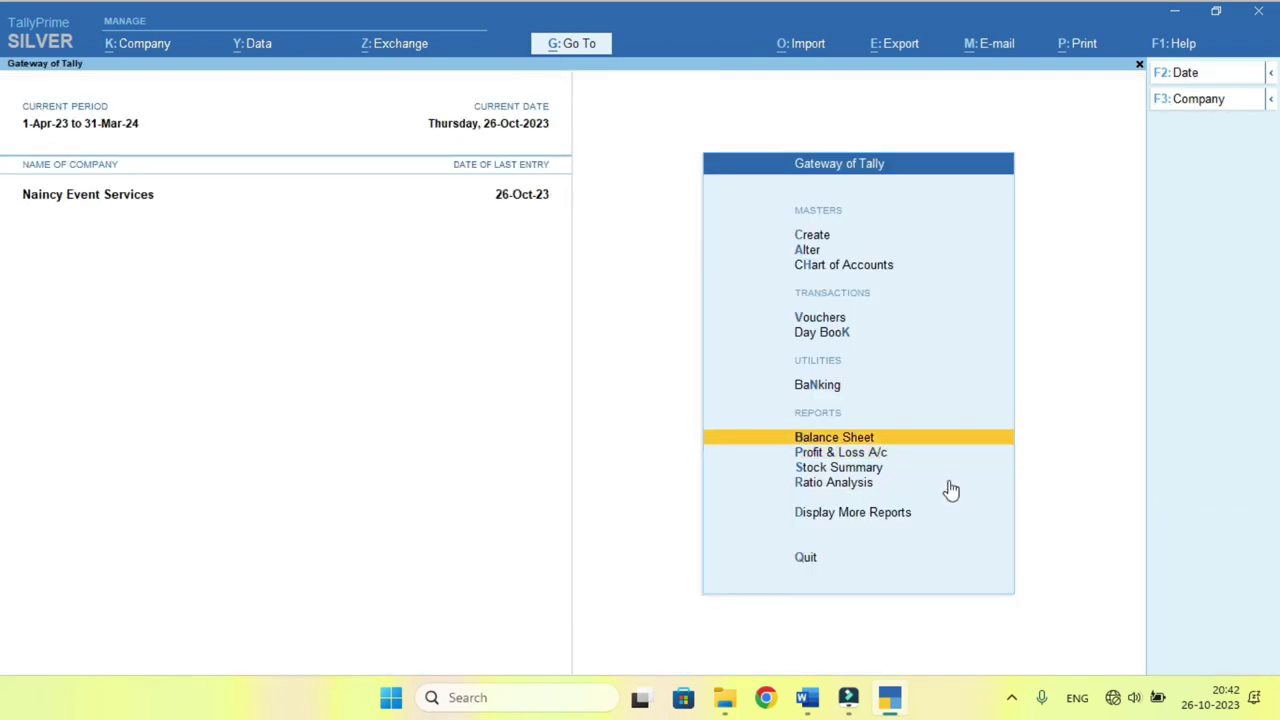
key(Return)
key(alt+F5)
key(Right)
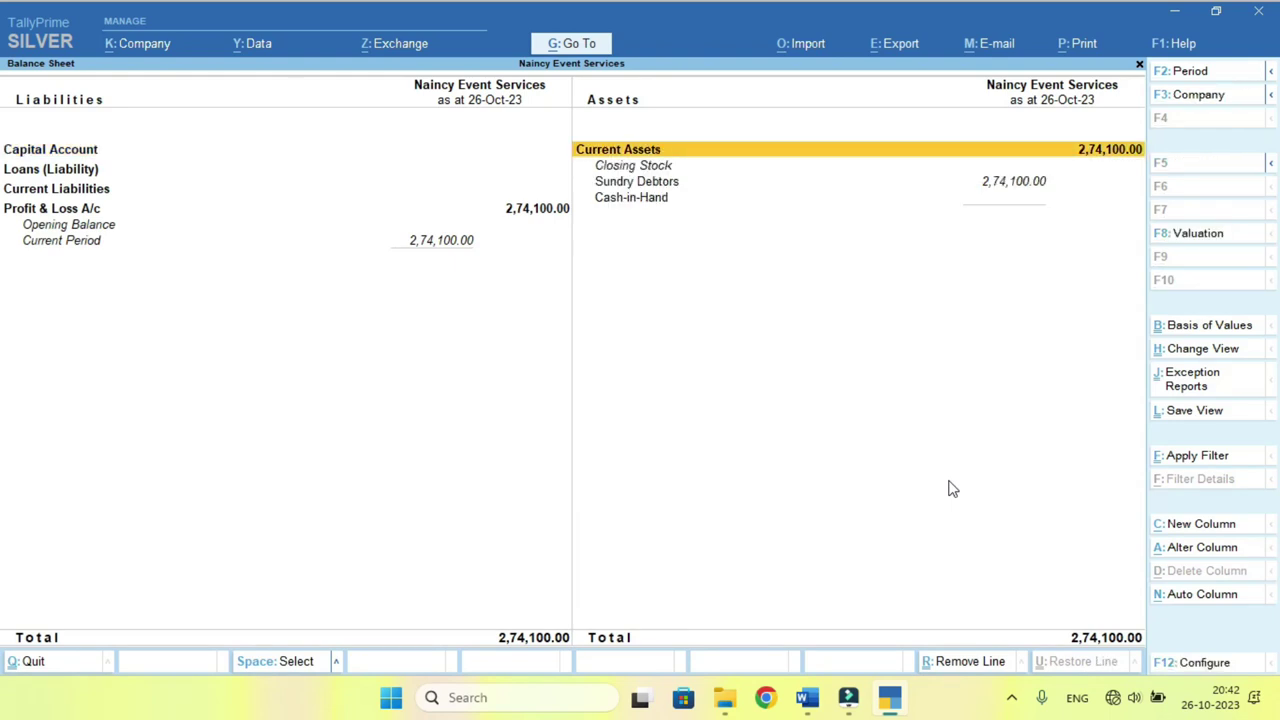
key(Down)
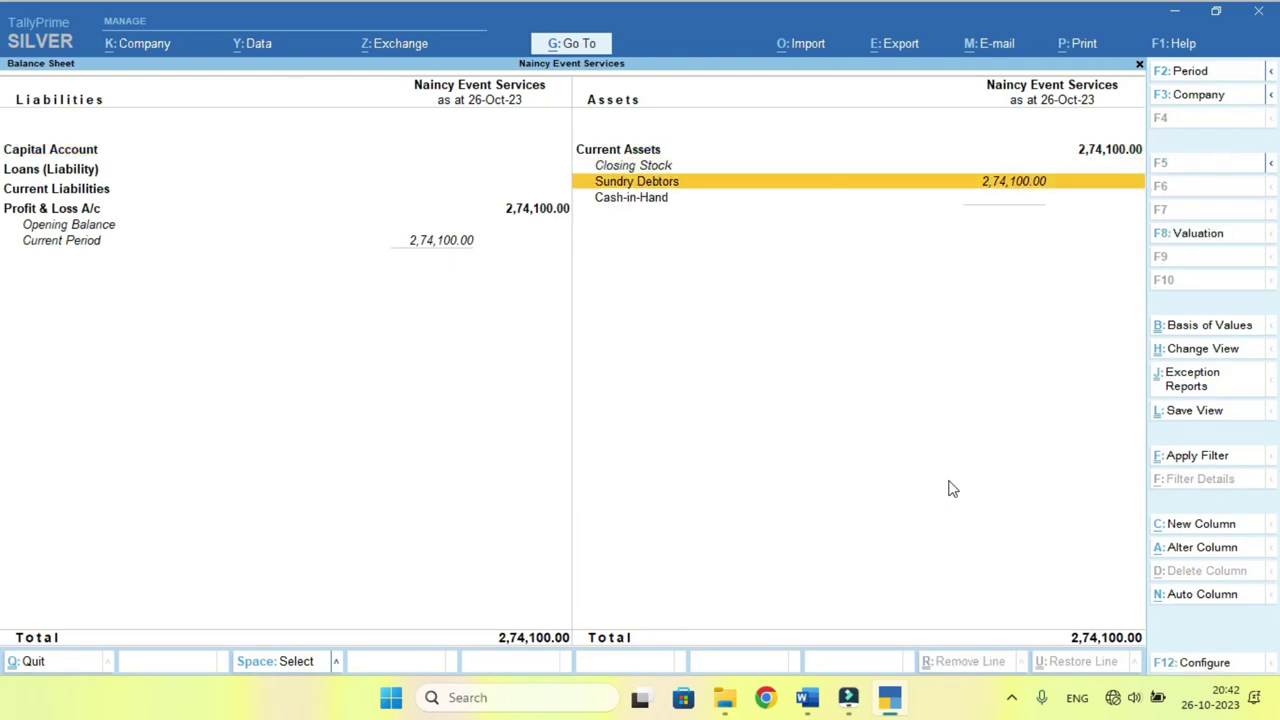
key(Return)
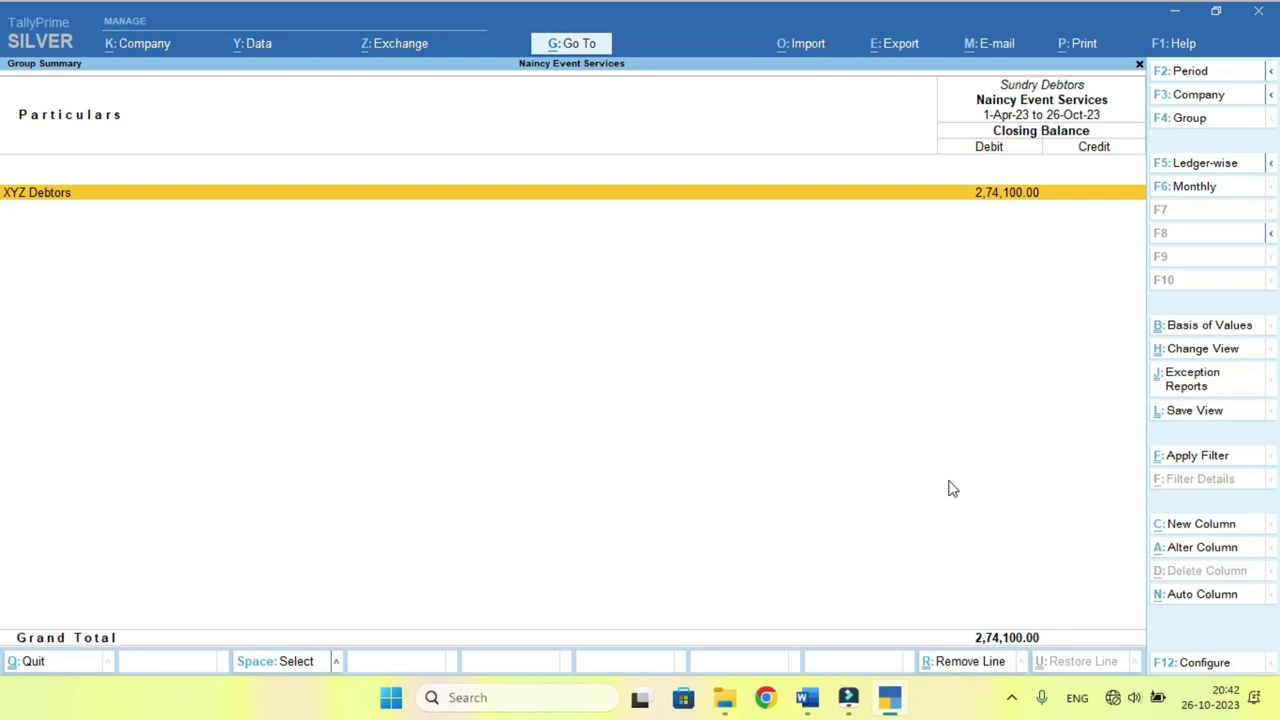
key(Return)
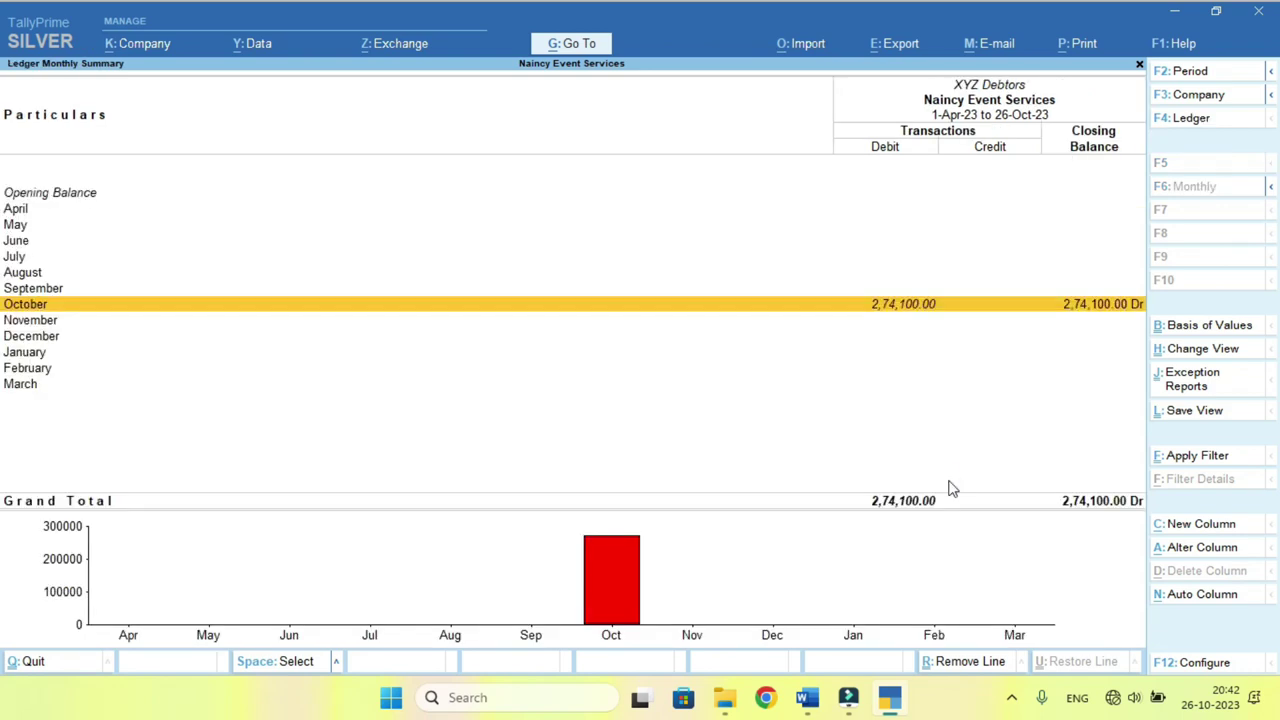
key(Return)
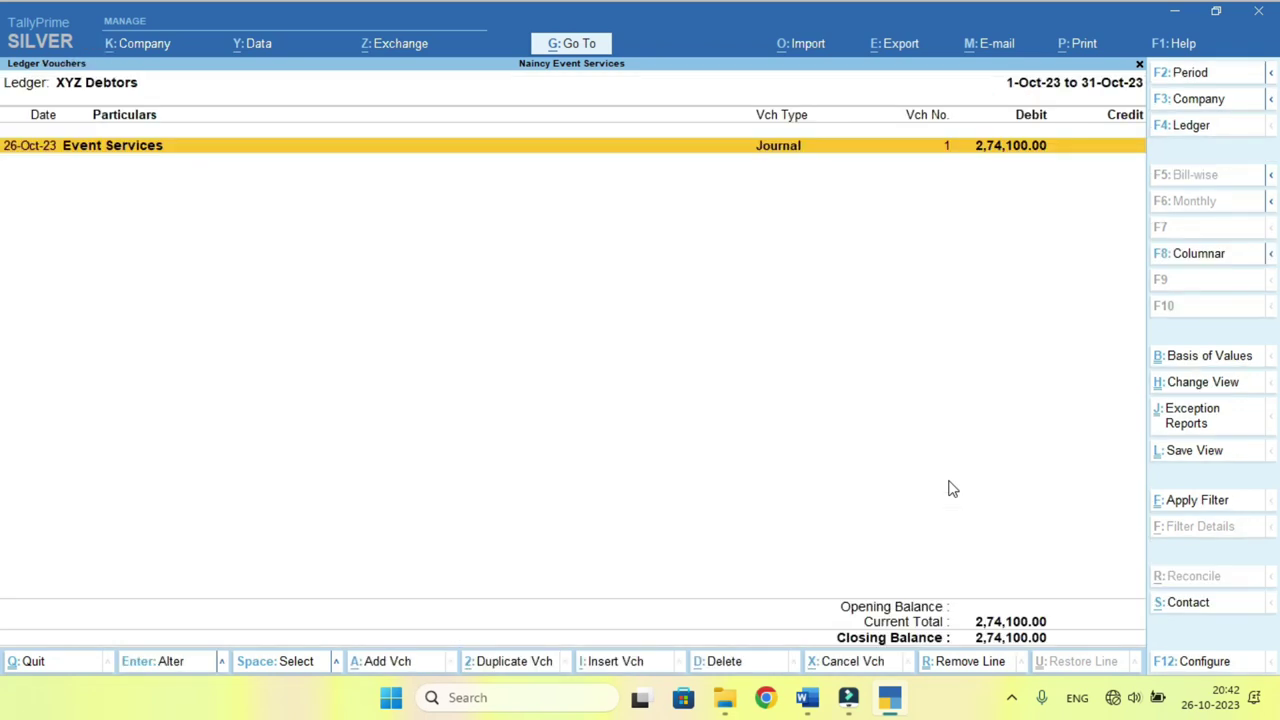
Add a journal voucher from the XYZ Debtors ledger and create its debit ledger, Bills Receivable, under Current Assets.
key(alt+a)
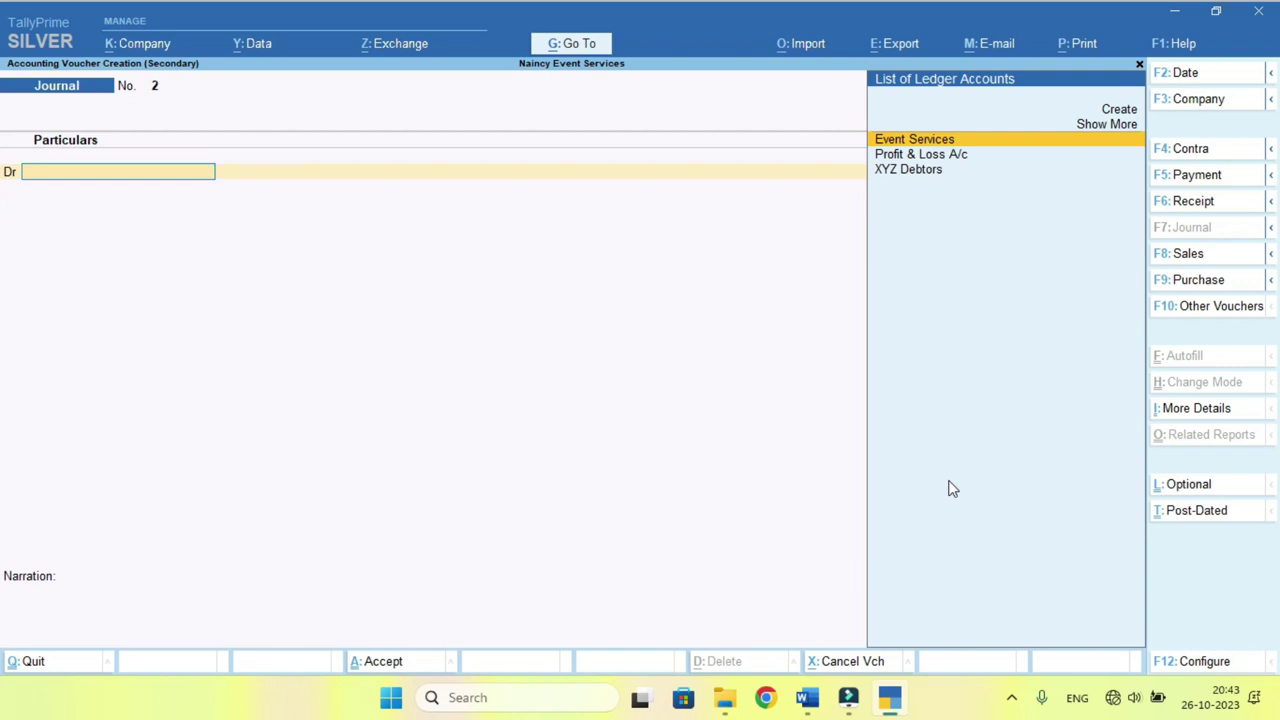
key(alt+c)
text(Bills Receivabke)
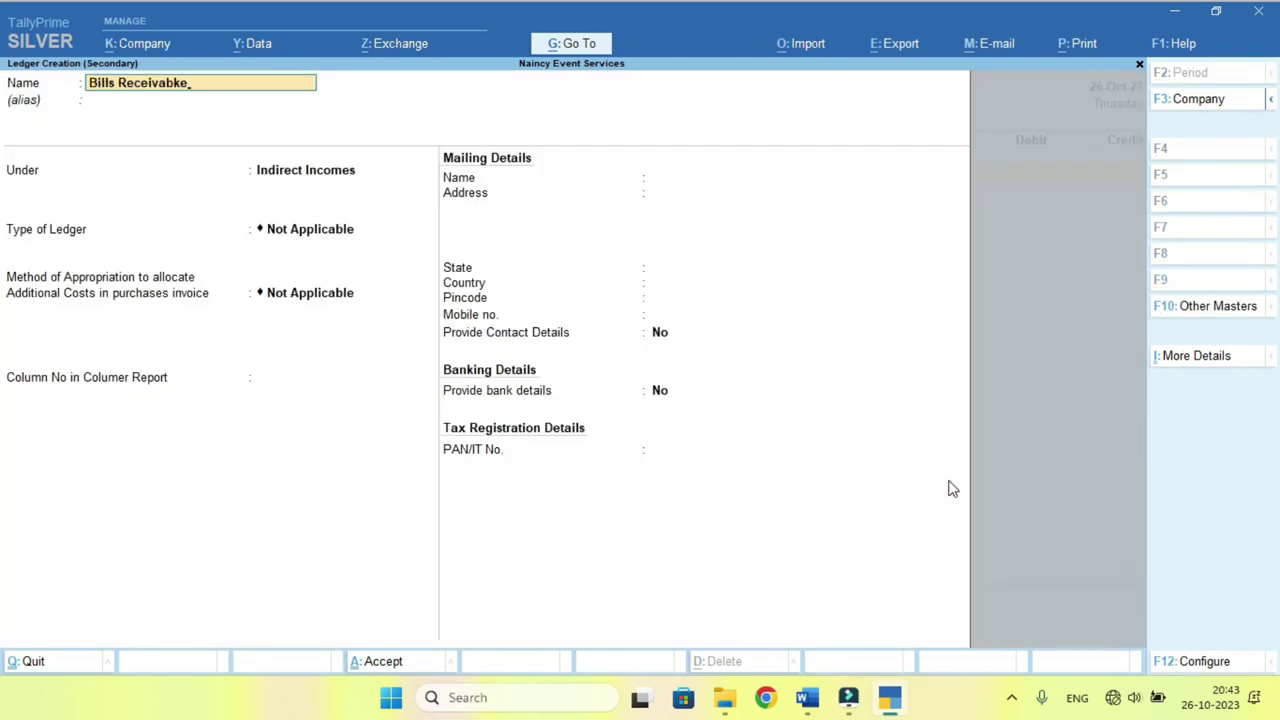
key(BackSpace)
text(l)
key(BackSpace)
text(le)
key(Return)
key(Return)
text(Cur)
key(Return)
key(ctrl+a)
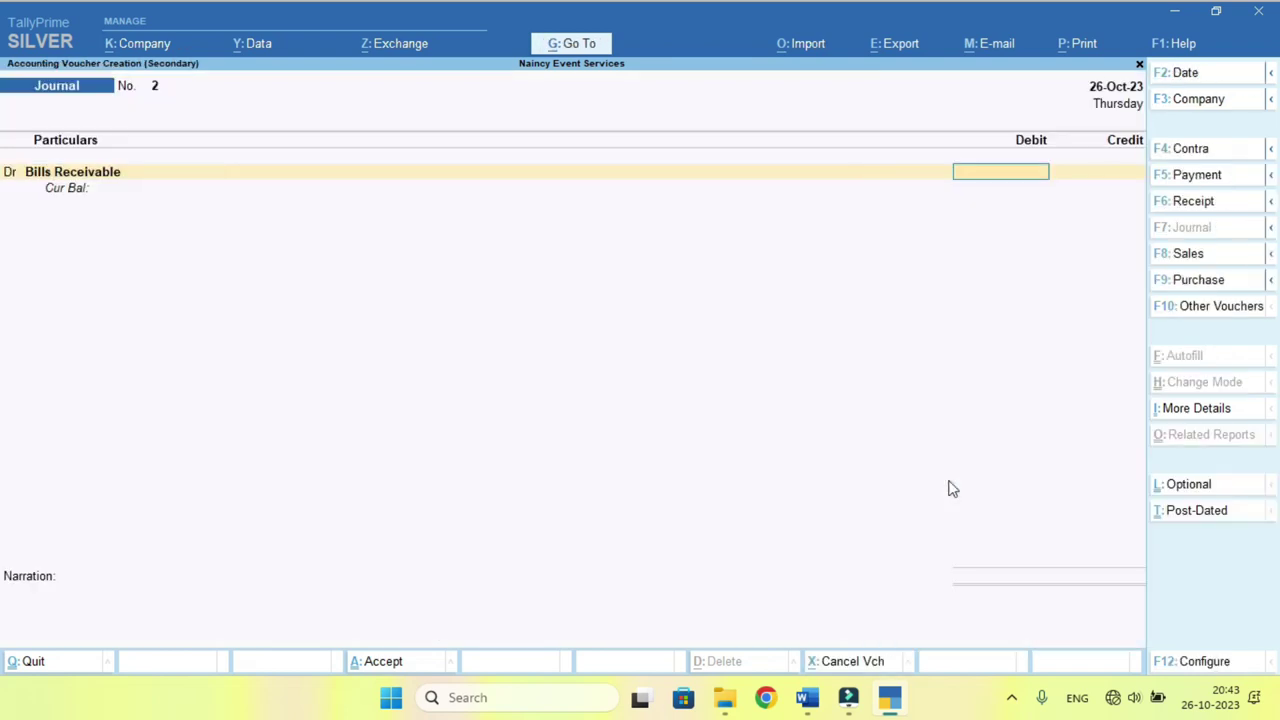
Debit Bills Receivable and credit XYZ Debtors with 2,74,100, and save the journal voucher without a narration.
text(274100)
key(Return)
text(c)
key(Return)
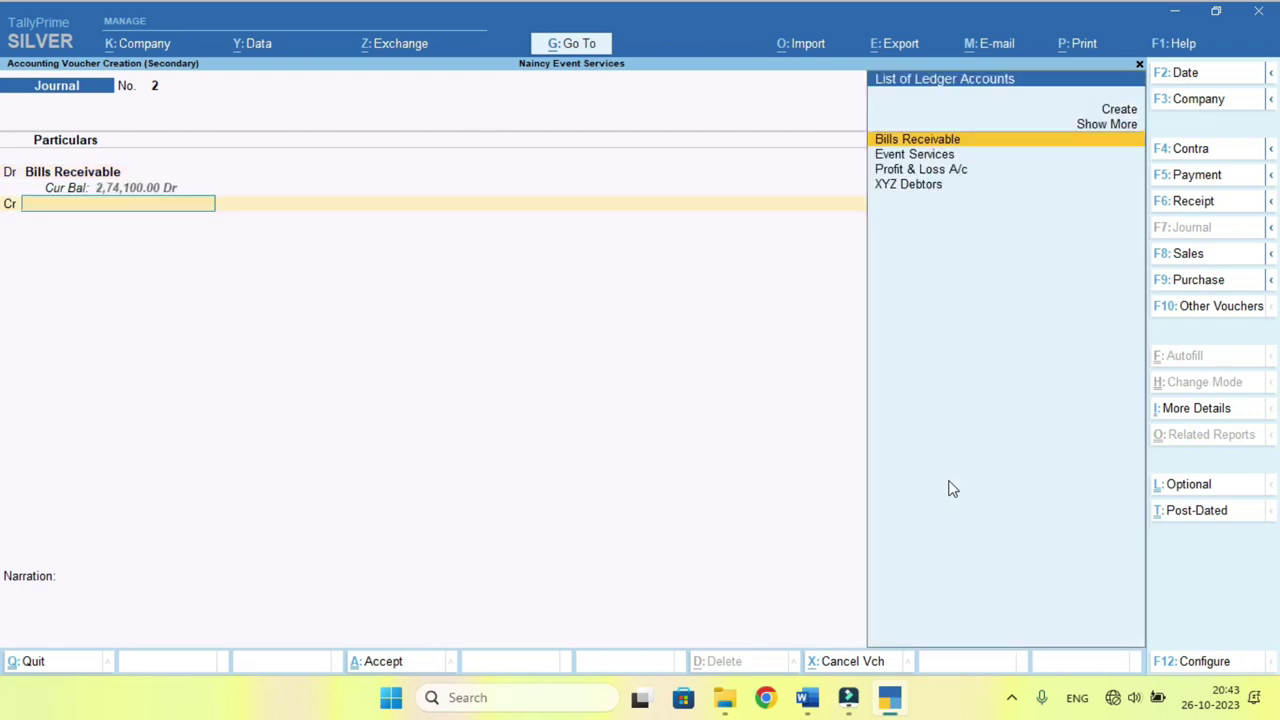
text(Xyz)
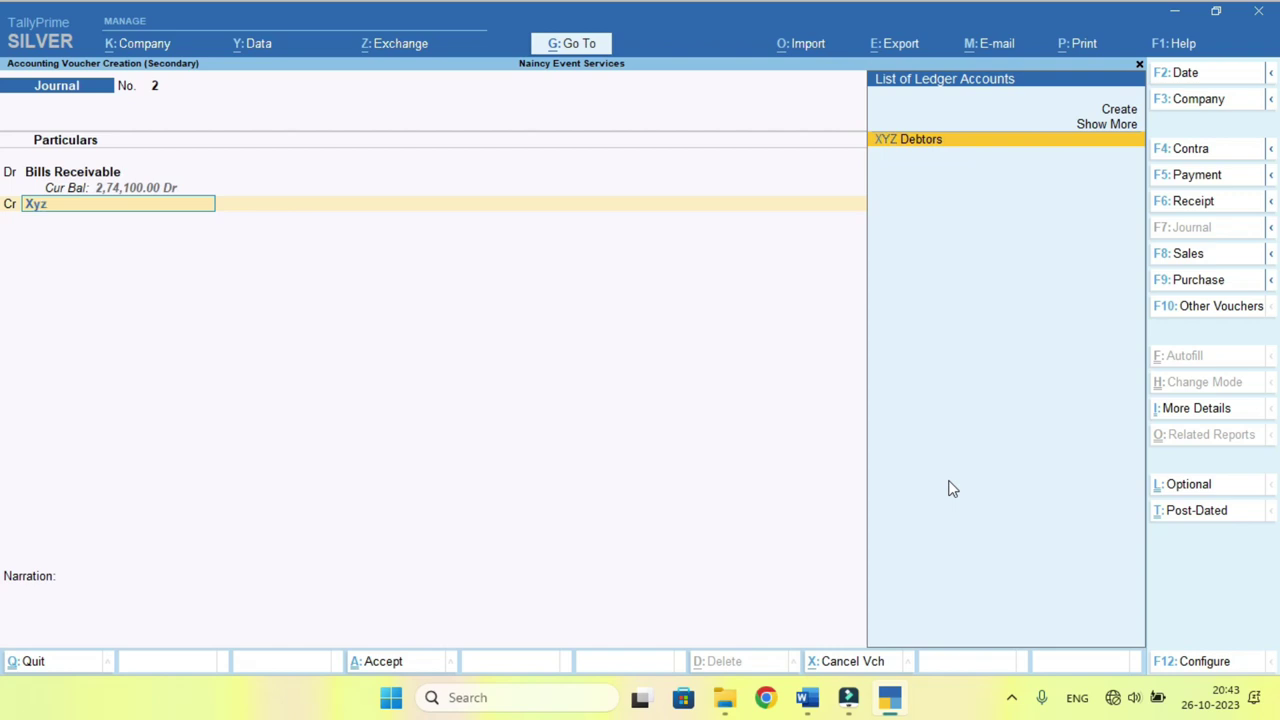
key(Return)
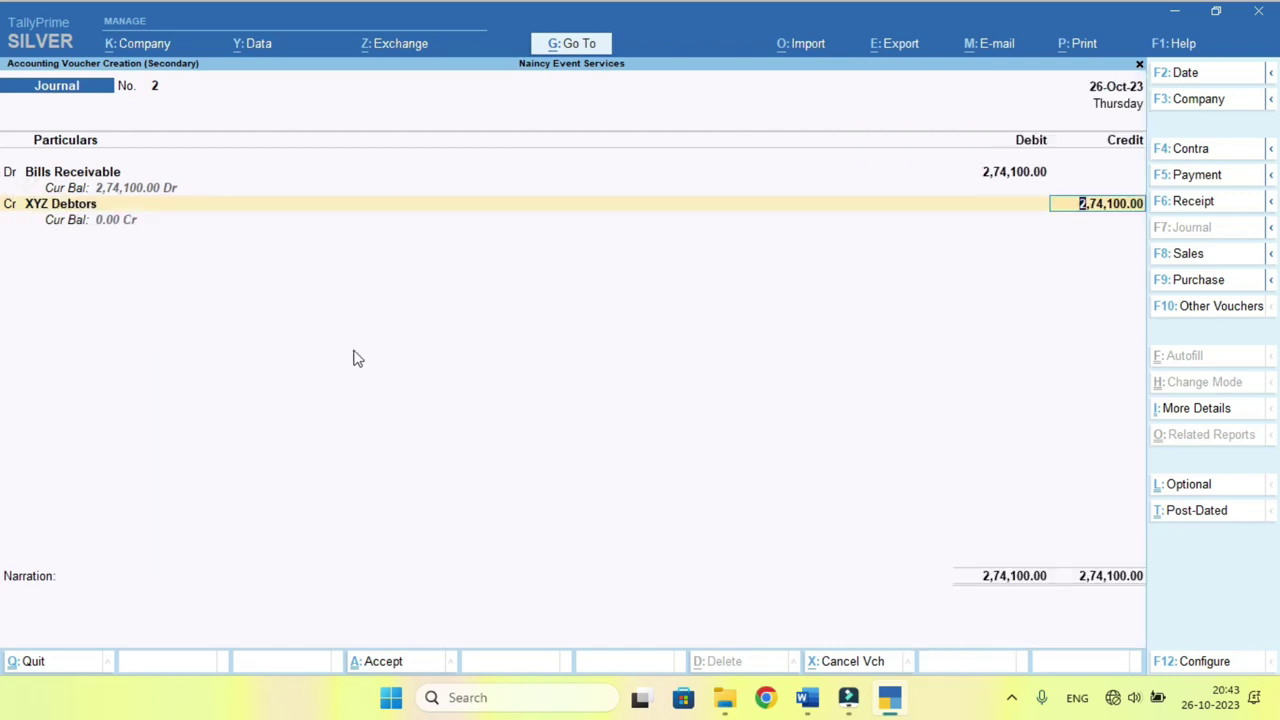
key(Return)
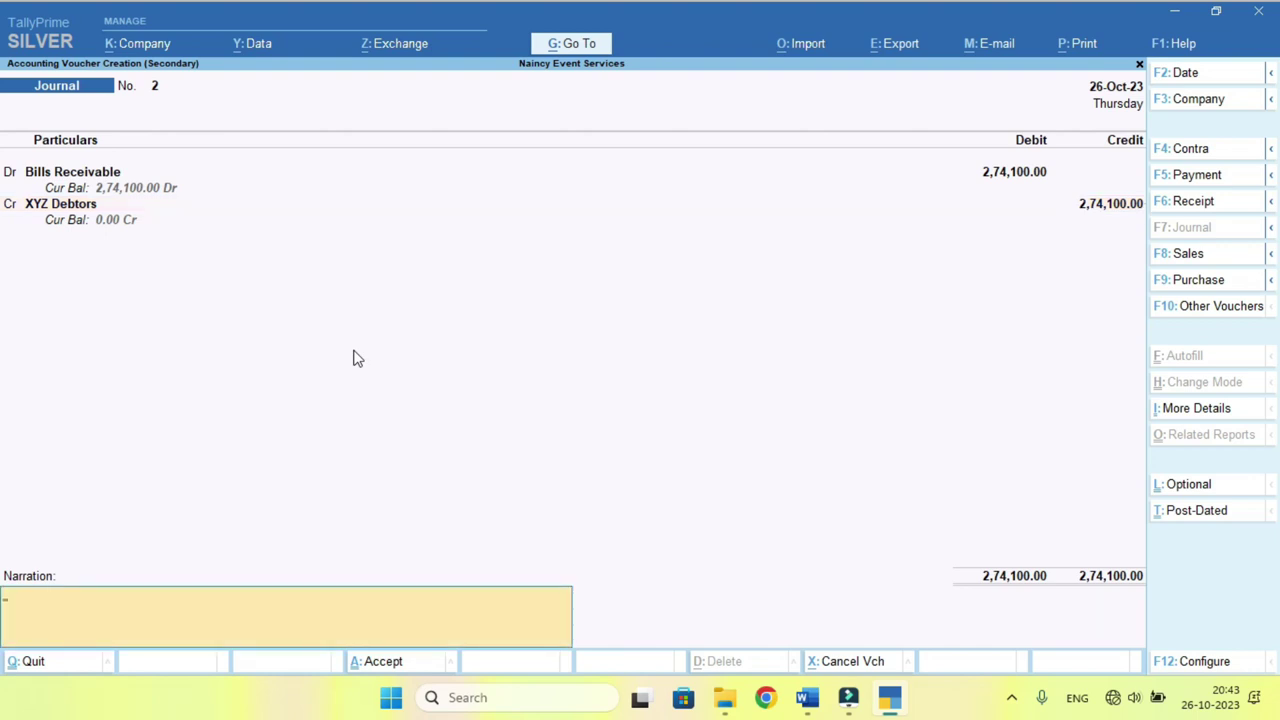
key(Return)
key(Return)
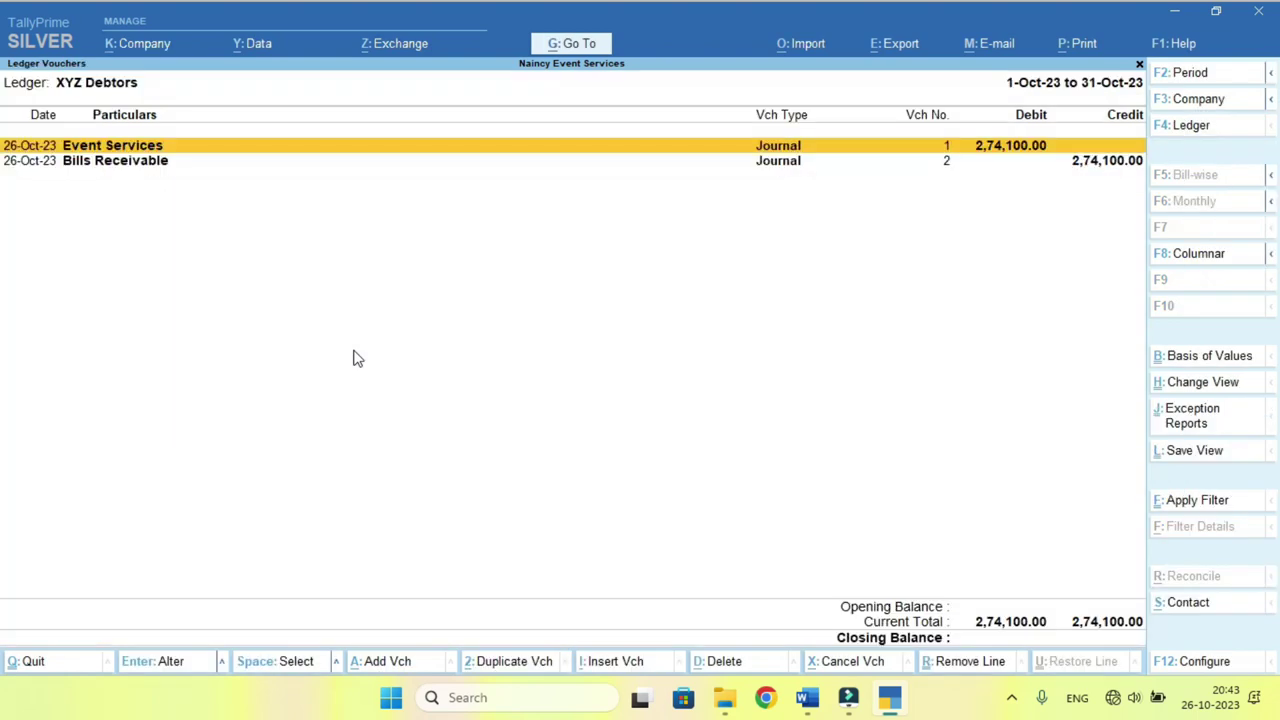
Return to the Balance Sheet and examine the Sundry Debtors and Bills Receivable lines under Current Assets.
key(Escape)
key(Escape)
key(Escape)
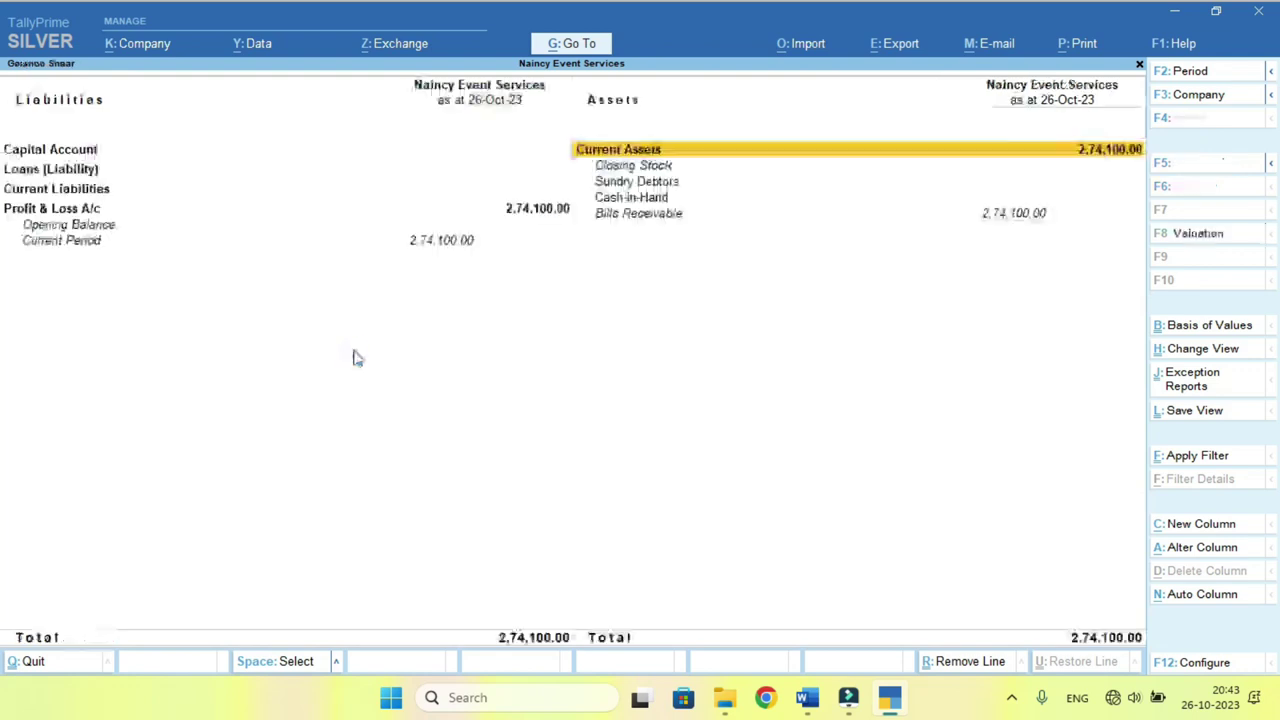
key(Down)
key(Down)
key(Up)
key(Down)
key(Up)
key(Down)
key(Up)
key(Down)
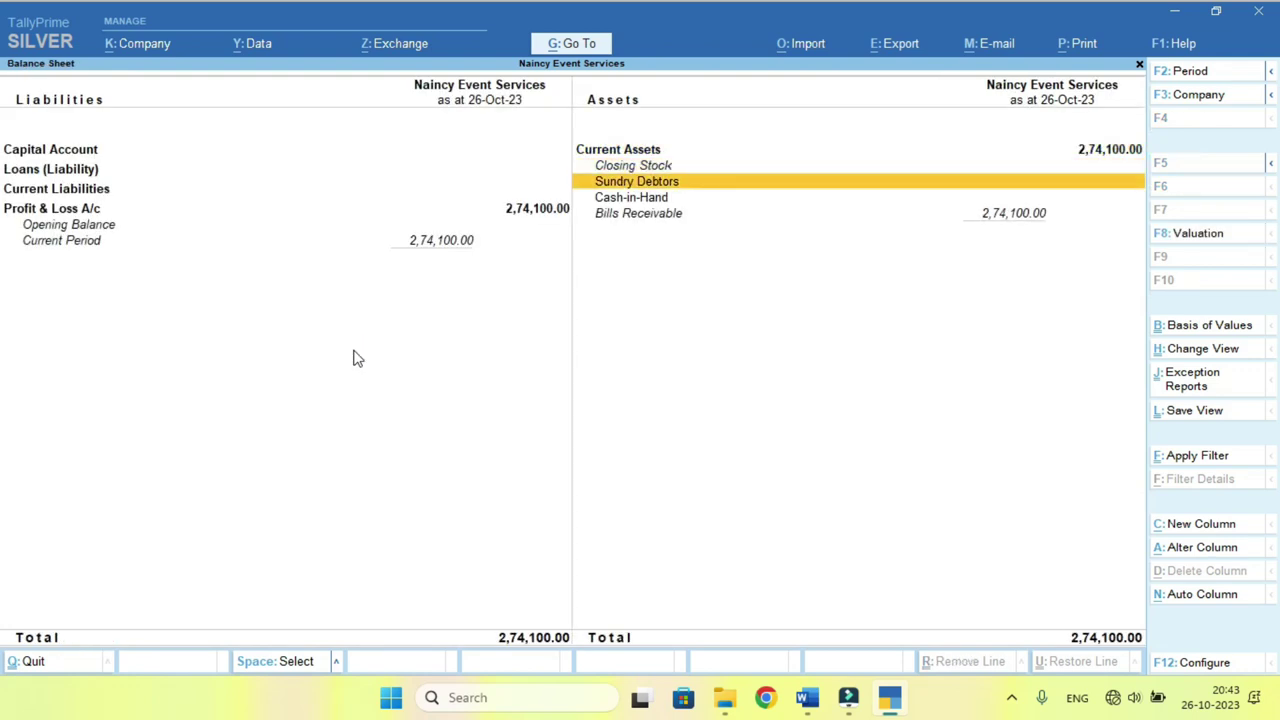
key(Down)
key(Down)
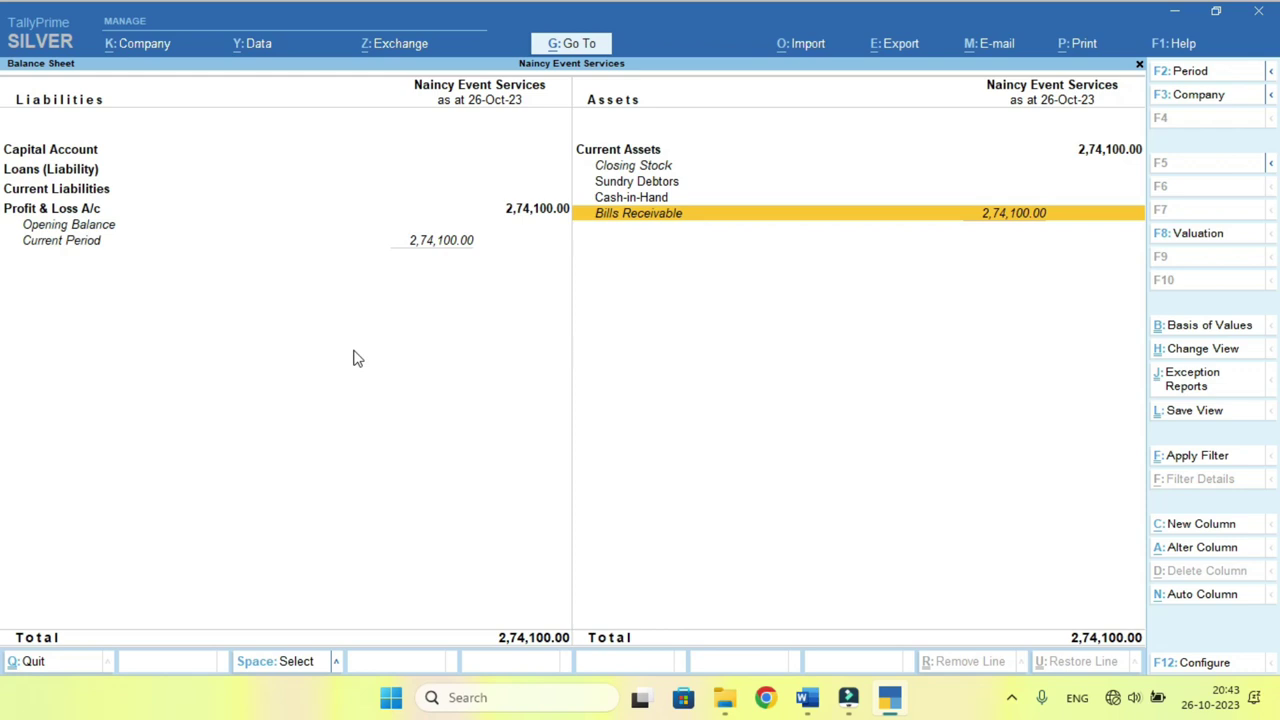
Add a new voucher from the Bills Receivable ledger, dated 27-Oct-23, and switch it to a receipt voucher.
key(Return)
key(Return)
key(alt+a)
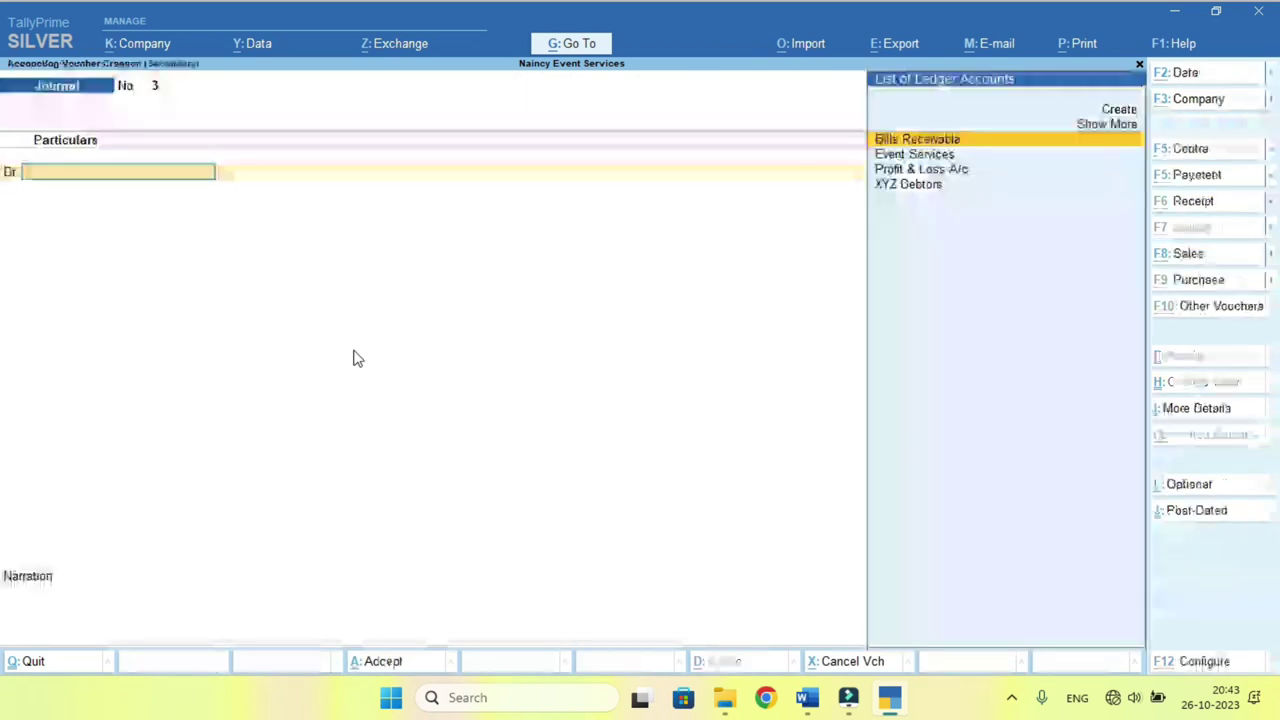
key(F2)
key(Return)
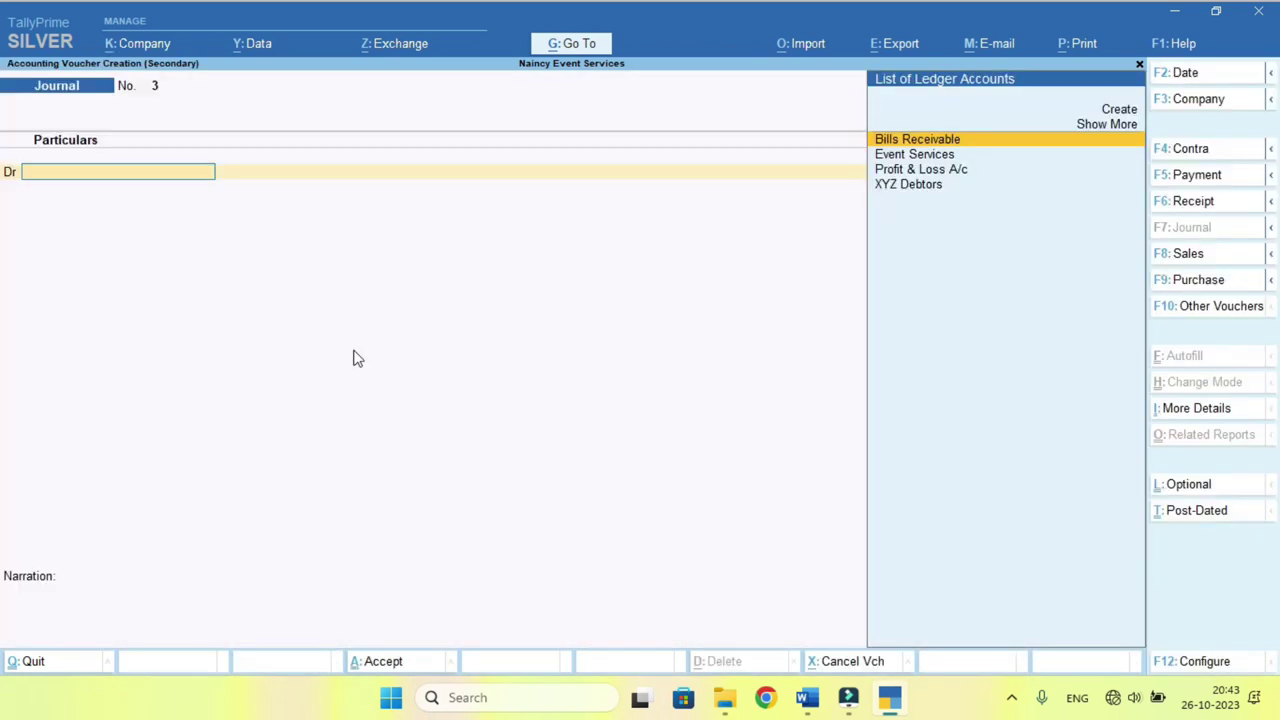
key(F6)
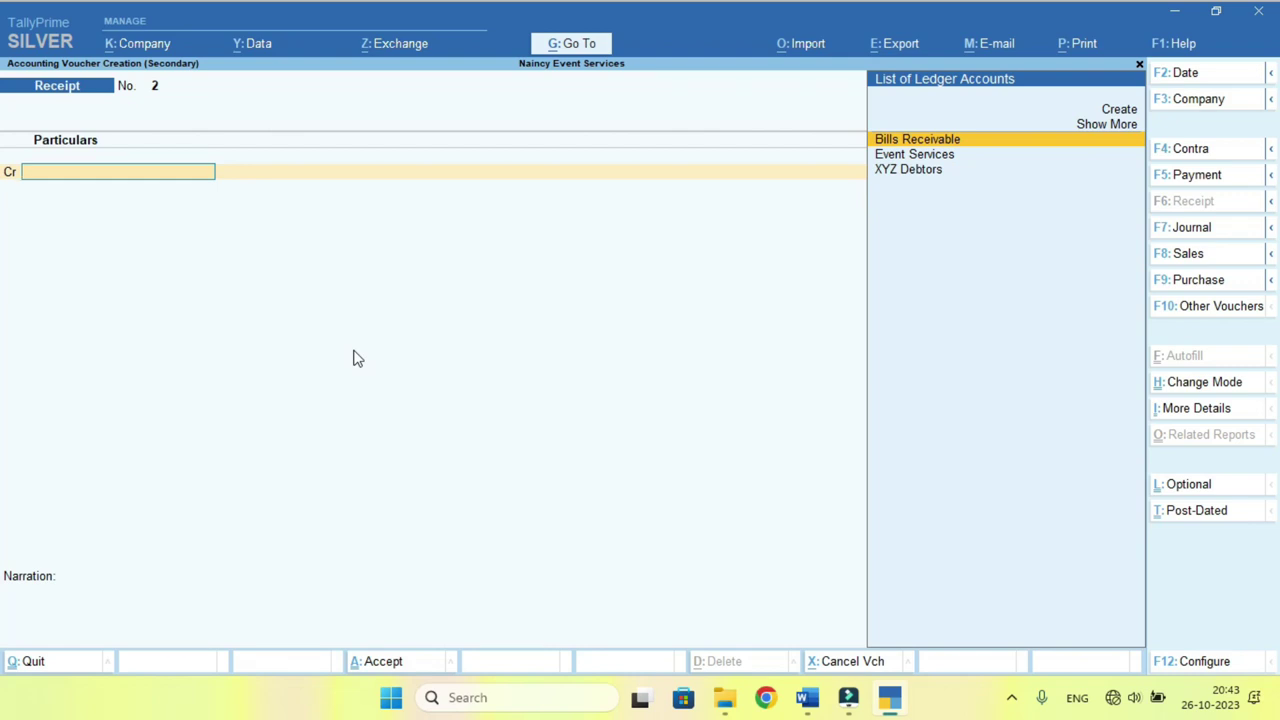
Credit Bills Receivable with 1,01,000 in the receipt voucher.
key(Down)
key(Down)
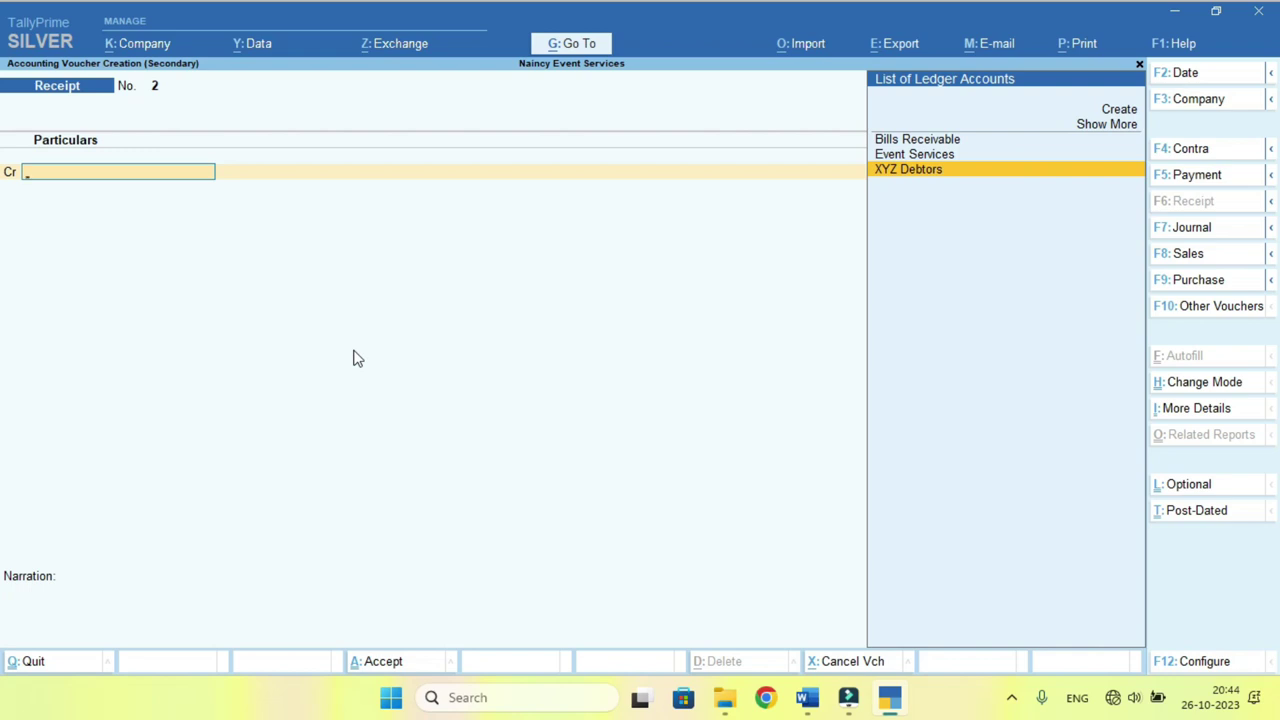
key(Up)
key(Up)
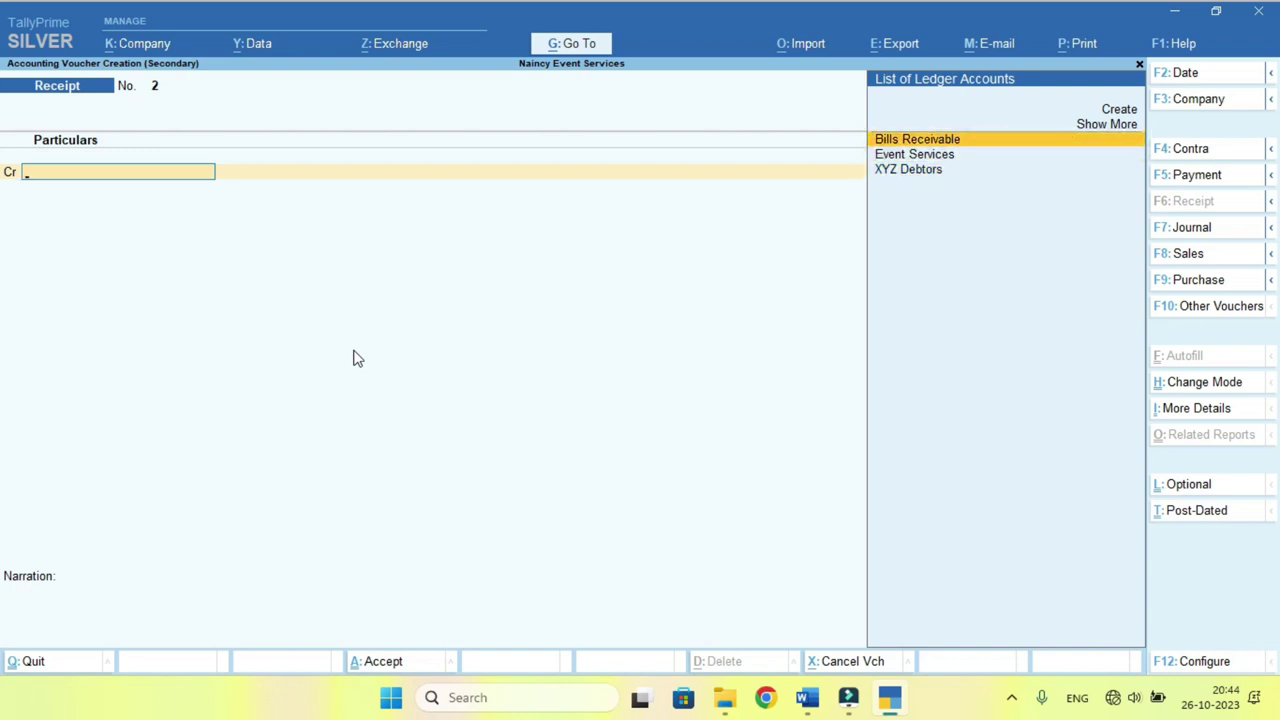
key(Return)
text(101000)
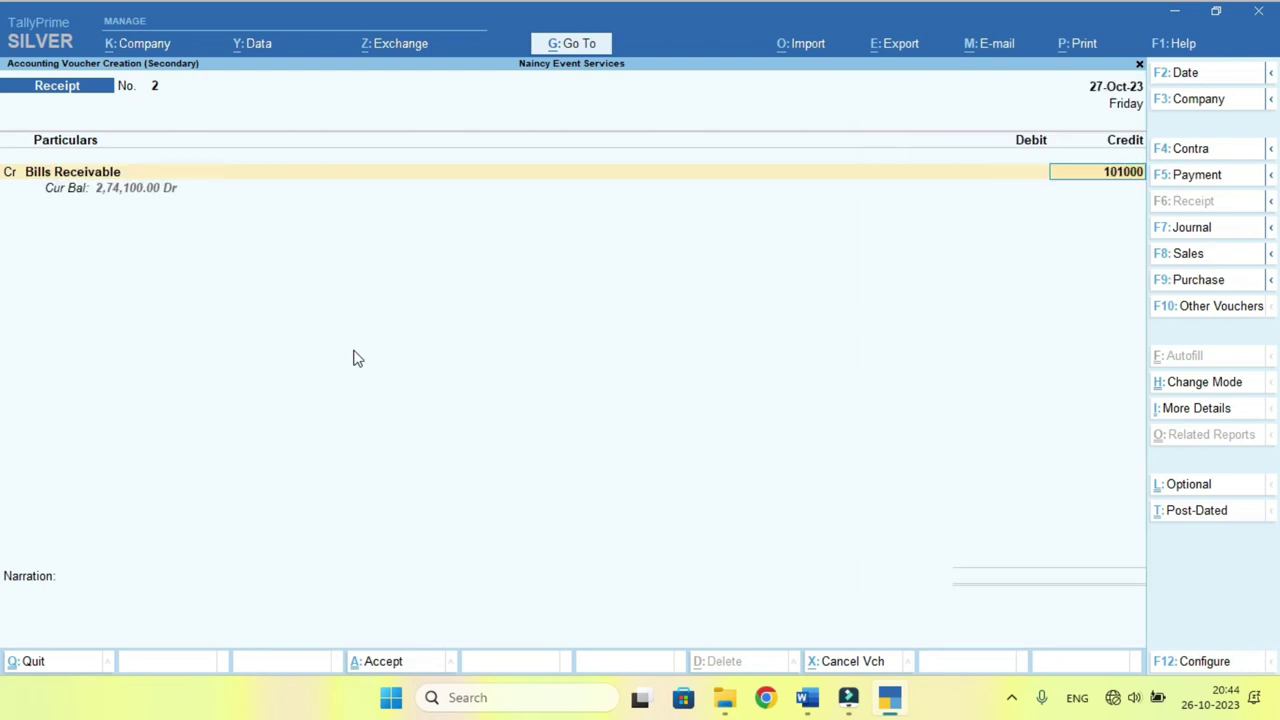
key(Return)
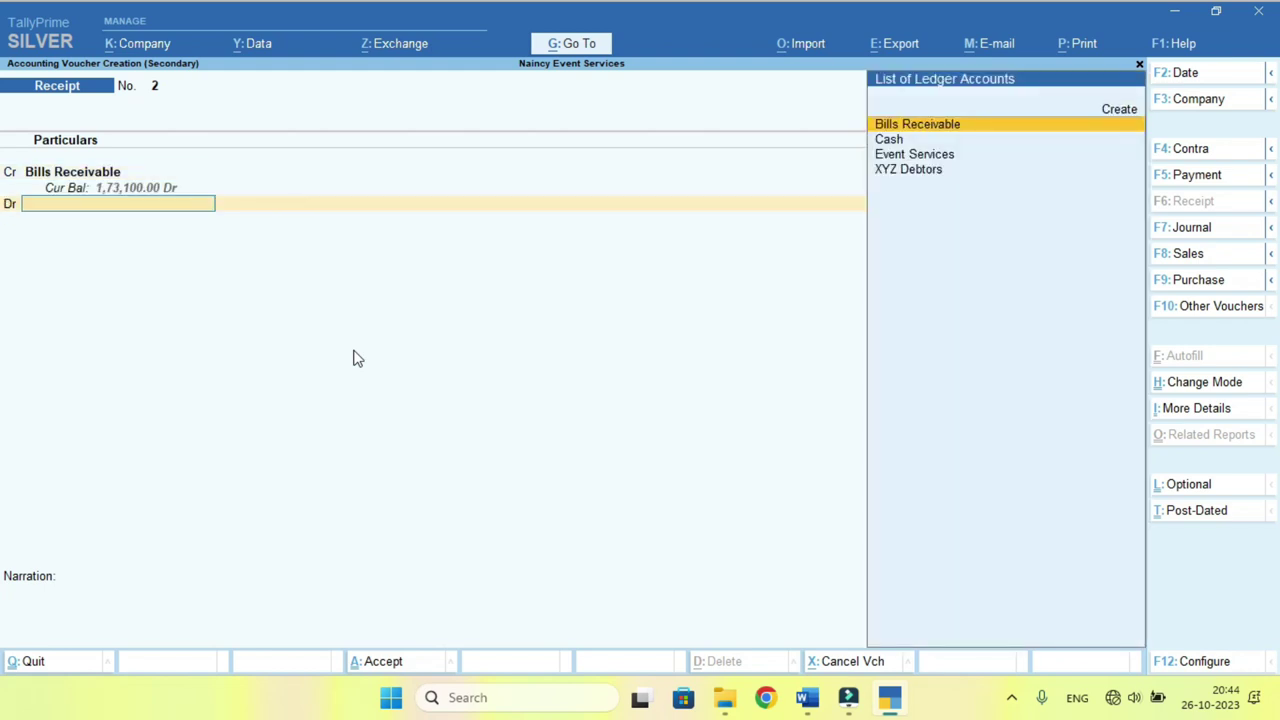
Debit Cash with 1,01,000, save the receipt voucher without a narration and return to the Balance Sheet.
text(Ca)
key(Return)
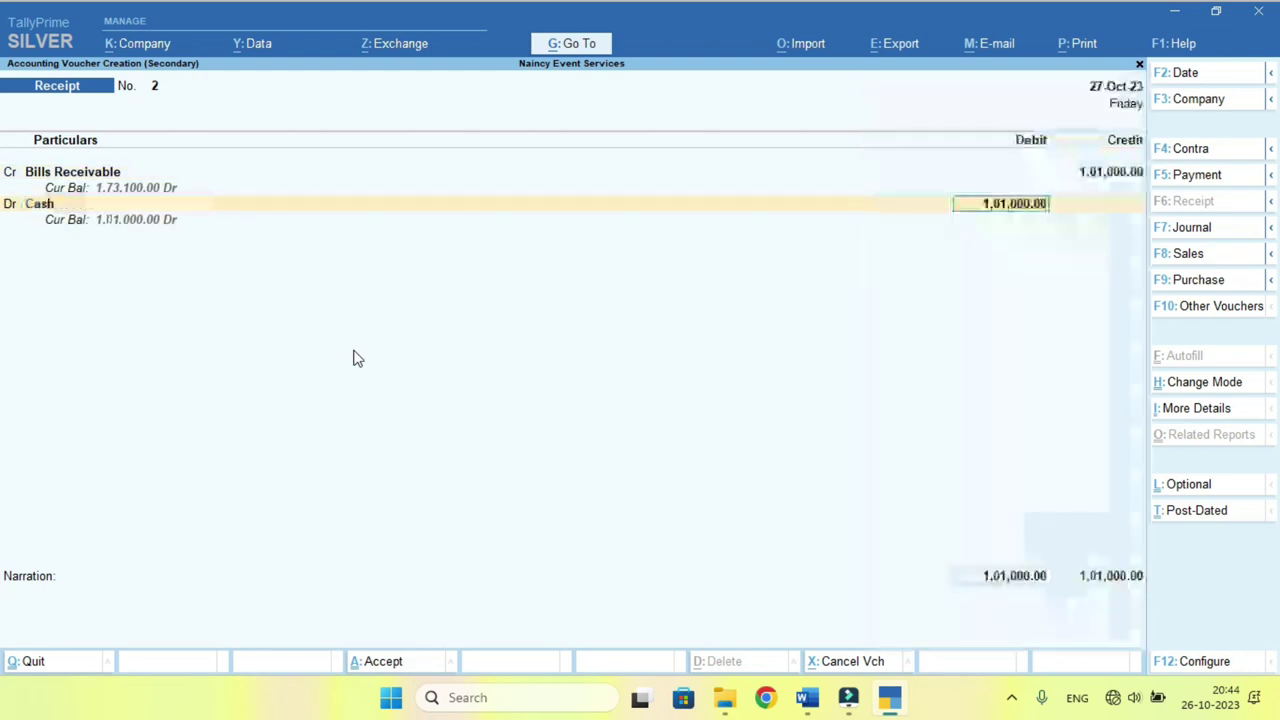
key(Return)
key(Return)
key(Return)
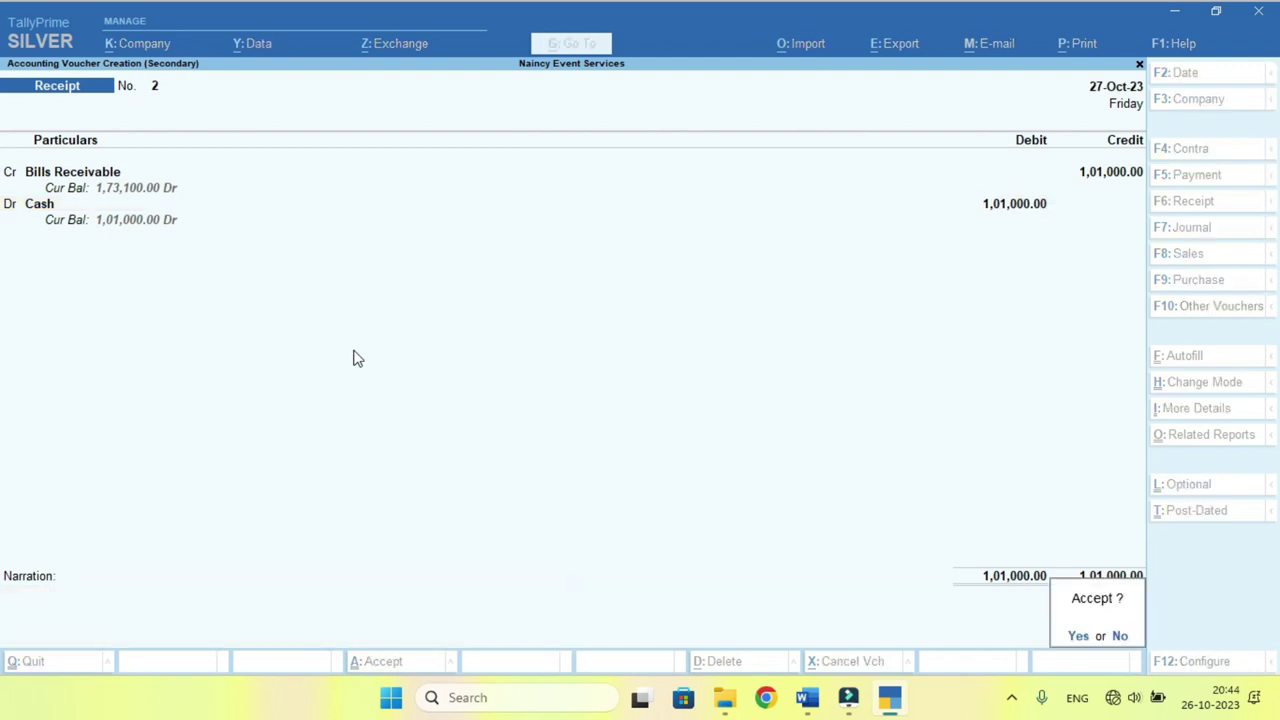
key(Escape)
key(Escape)
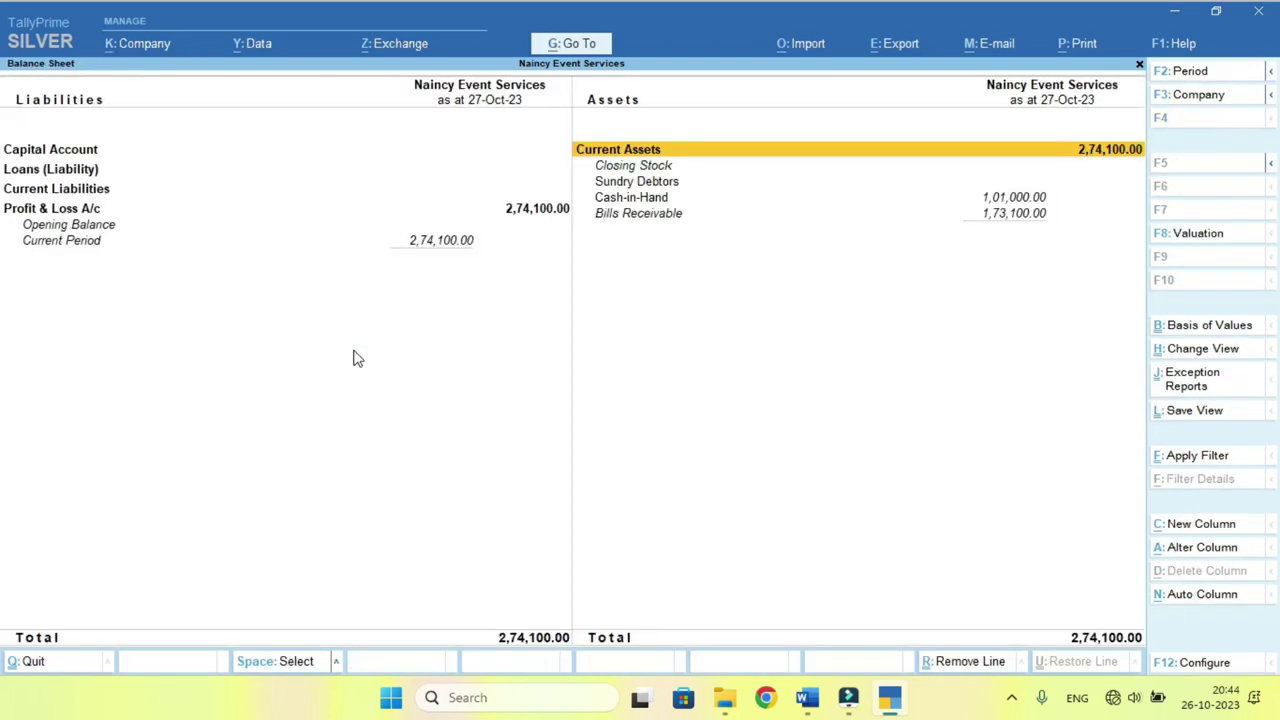
Review the Cash-in-Hand, Bills Receivable and Sundry Debtors lines under Current Assets in the Balance Sheet.
key(Down)
key(Down)
key(Down)
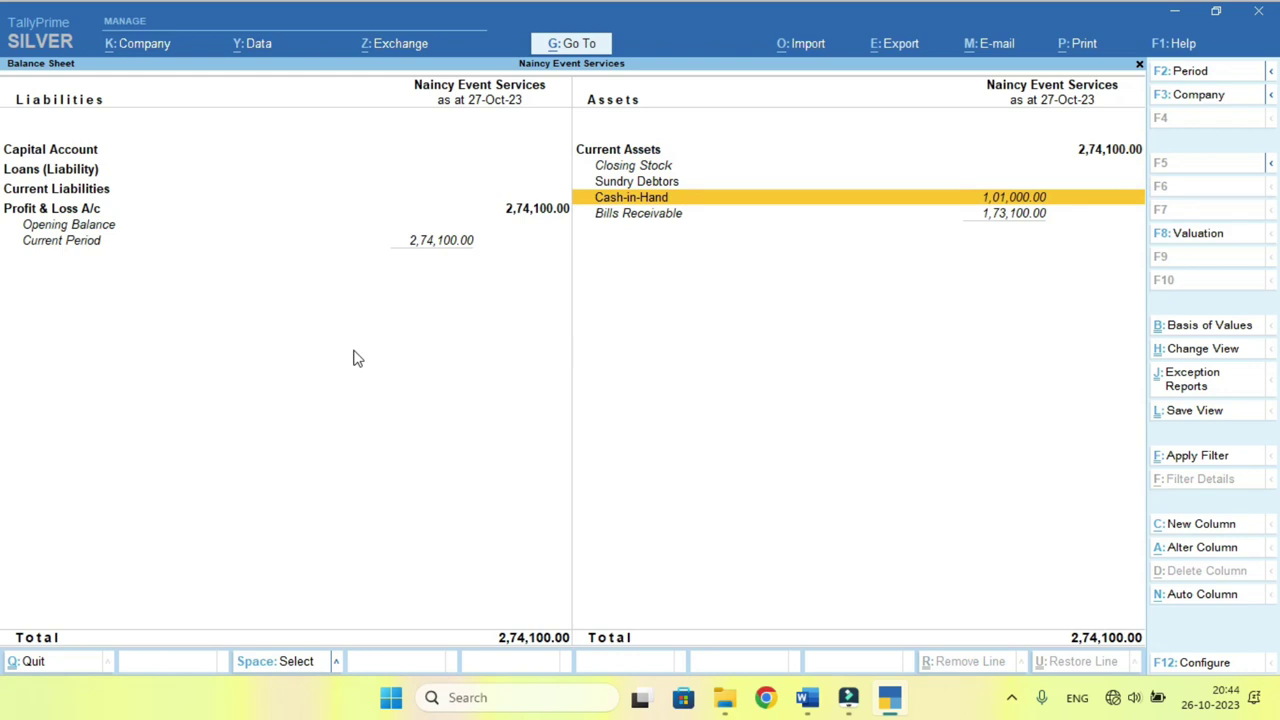
key(Down)
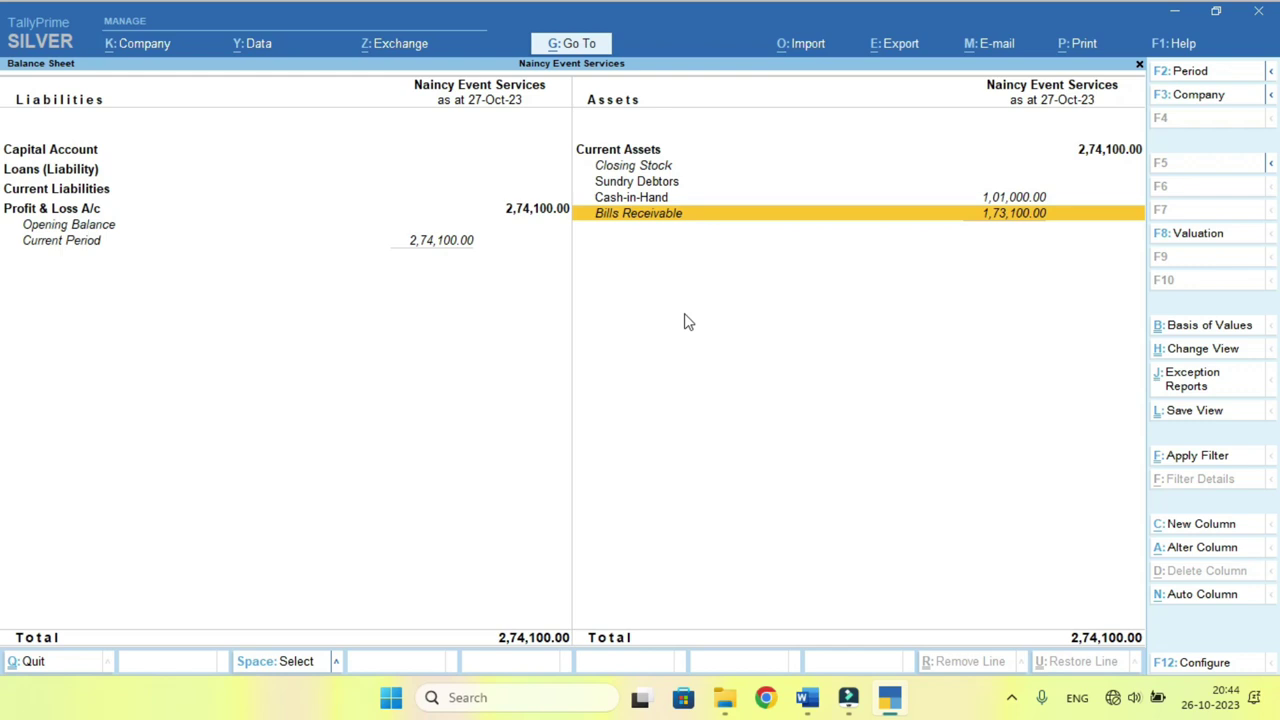
click(650, 186)
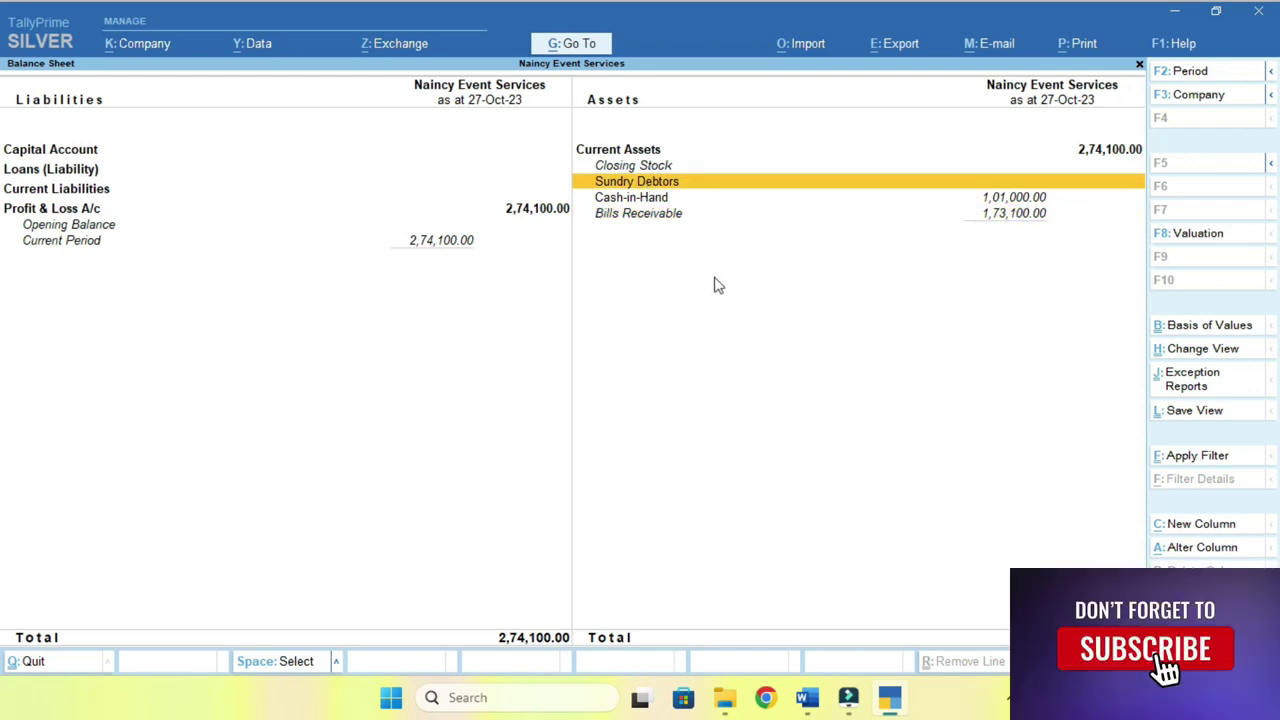
click(647, 216)
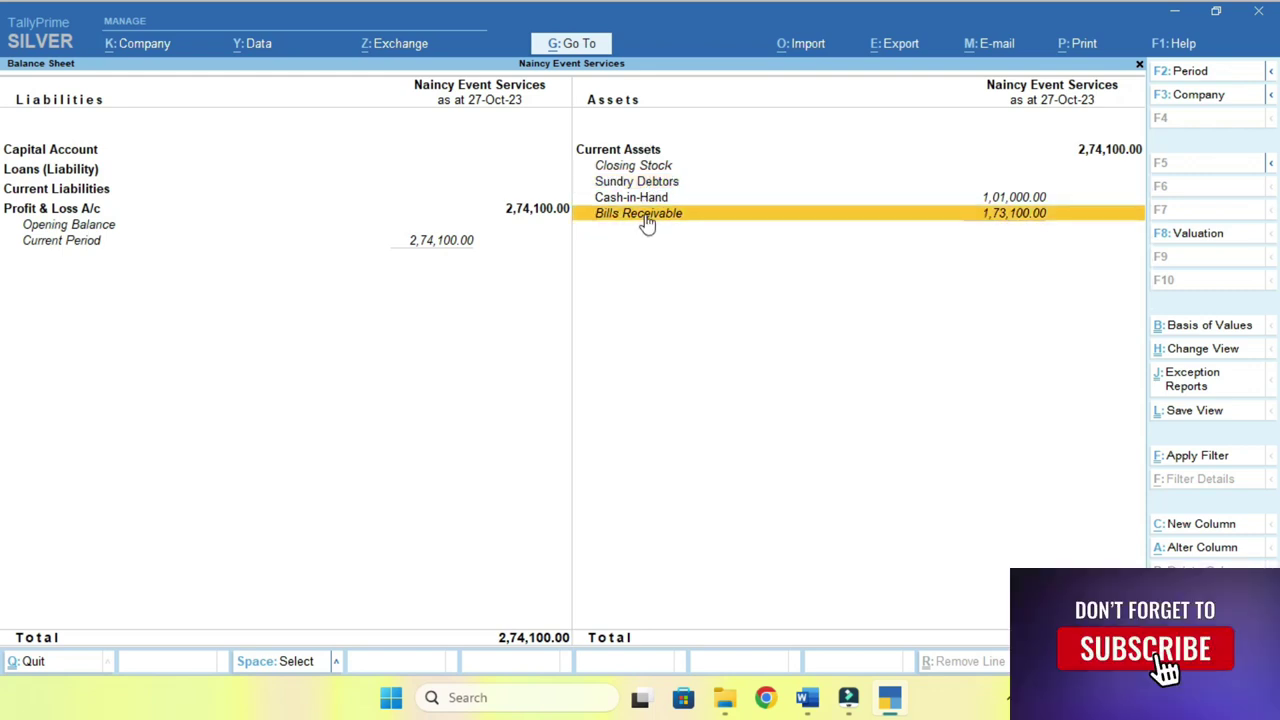
key(Up)
key(Up)
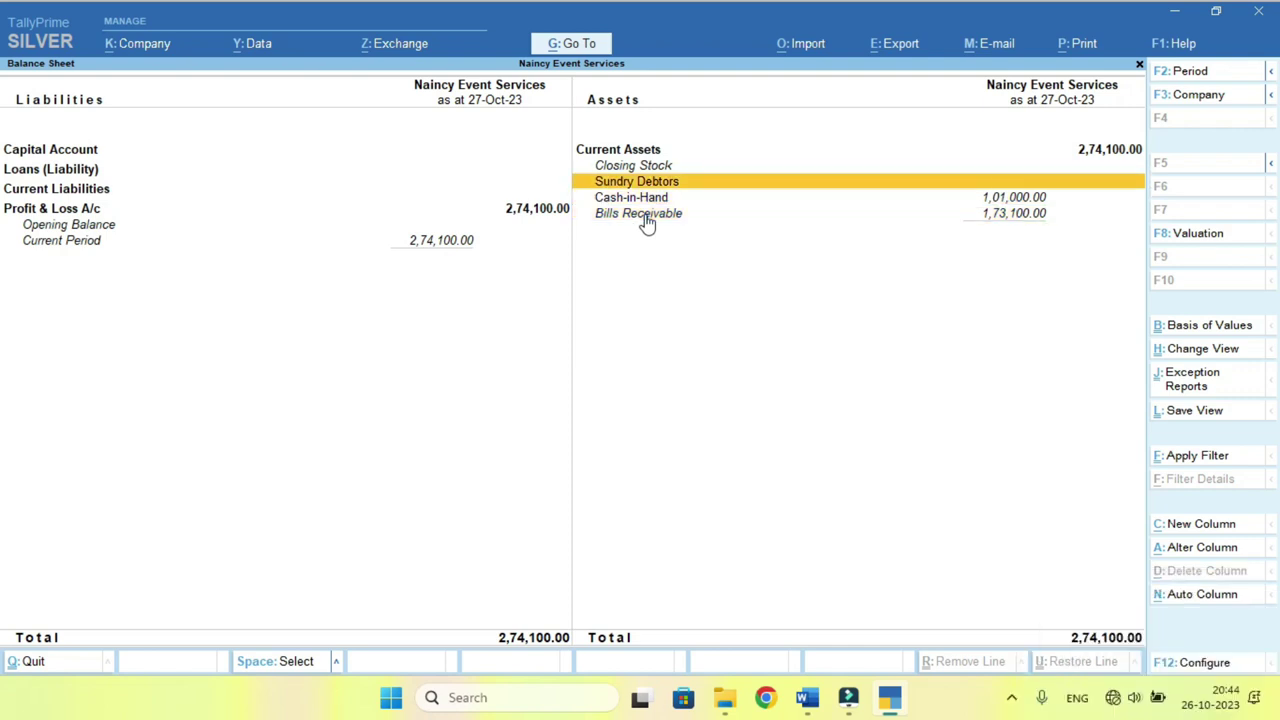